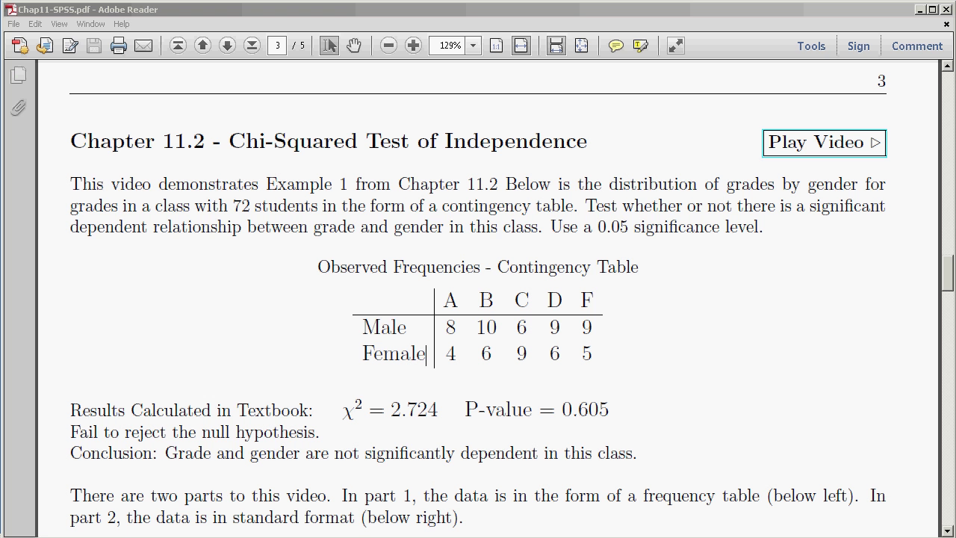
- Highlight Example 1 of Chapter 11.2, the 72 students, and the Contingency Table grade headers A–F
{"action": "left_click", "coordinate": [267, 184]}
{"action": "left_click_drag", "start_coordinate": [267, 184], "coordinate": [469, 184]}
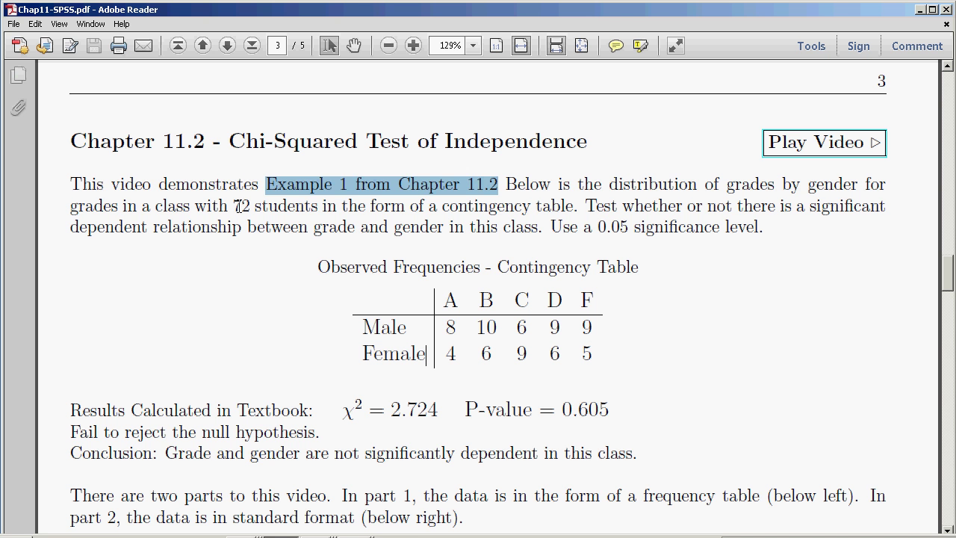
{"action": "left_click_drag", "start_coordinate": [236, 206], "coordinate": [291, 207]}
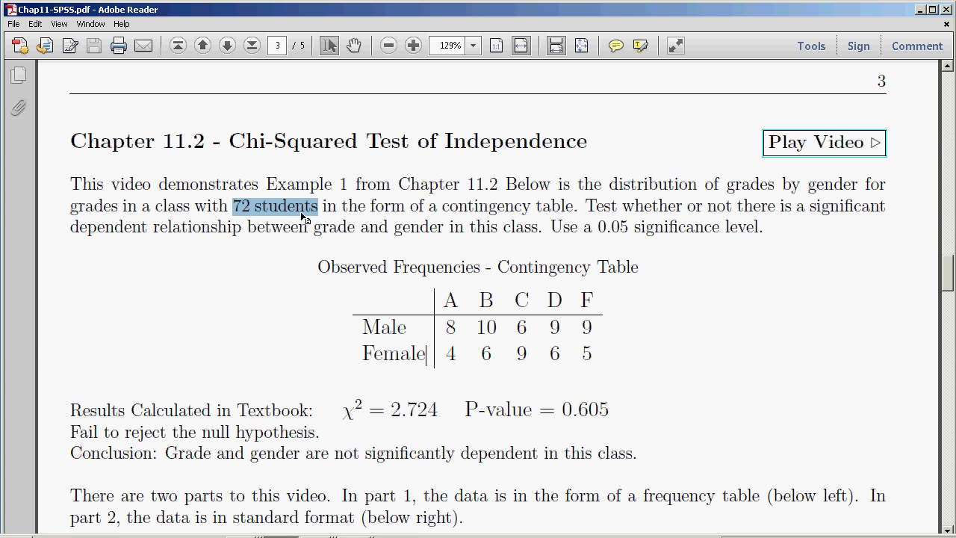
{"action": "left_click_drag", "start_coordinate": [498, 268], "coordinate": [624, 278]}
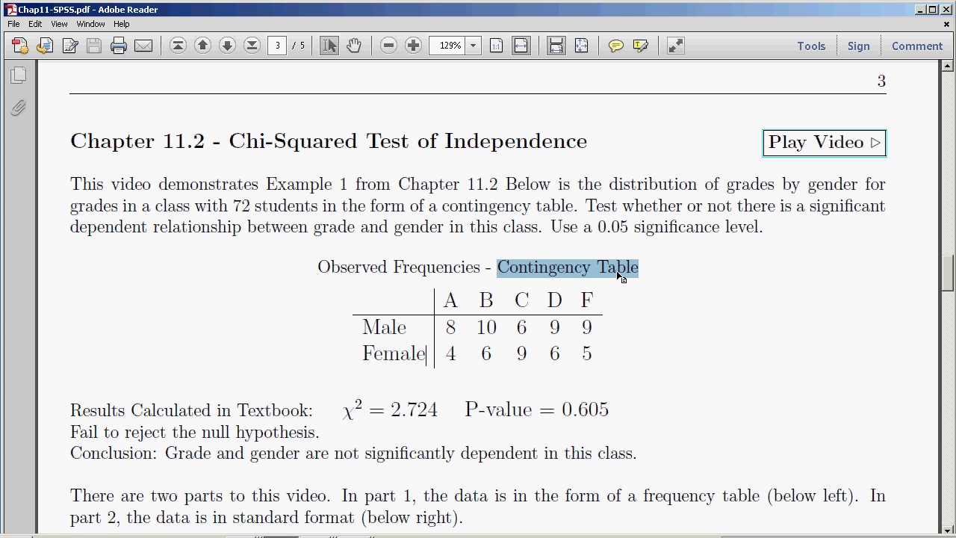
{"action": "double_click", "coordinate": [461, 295]}
{"action": "left_click_drag", "start_coordinate": [467, 300], "coordinate": [588, 300]}
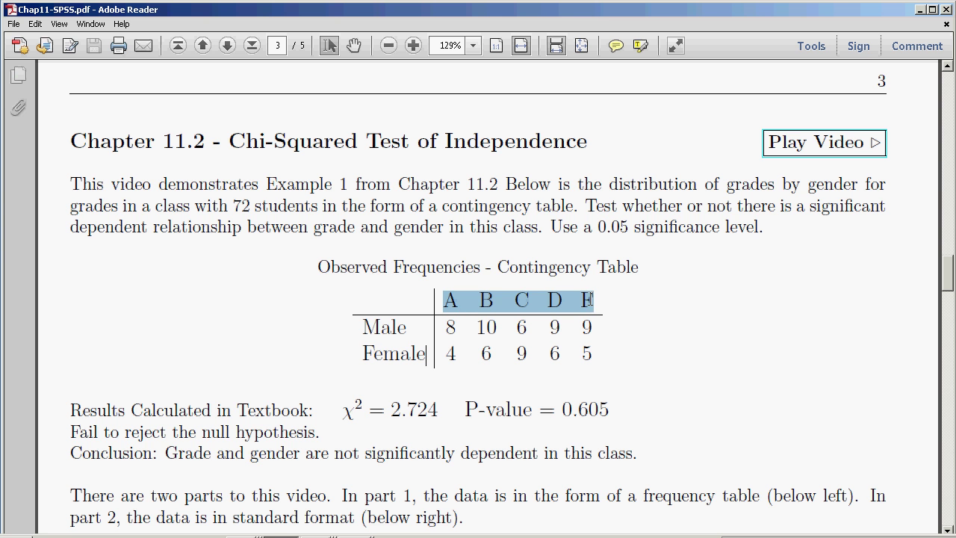
- Highlight the textbook results χ² = 2.724, P-value = 0.605 and the 0.05 significance level
{"action": "left_click", "coordinate": [381, 328]}
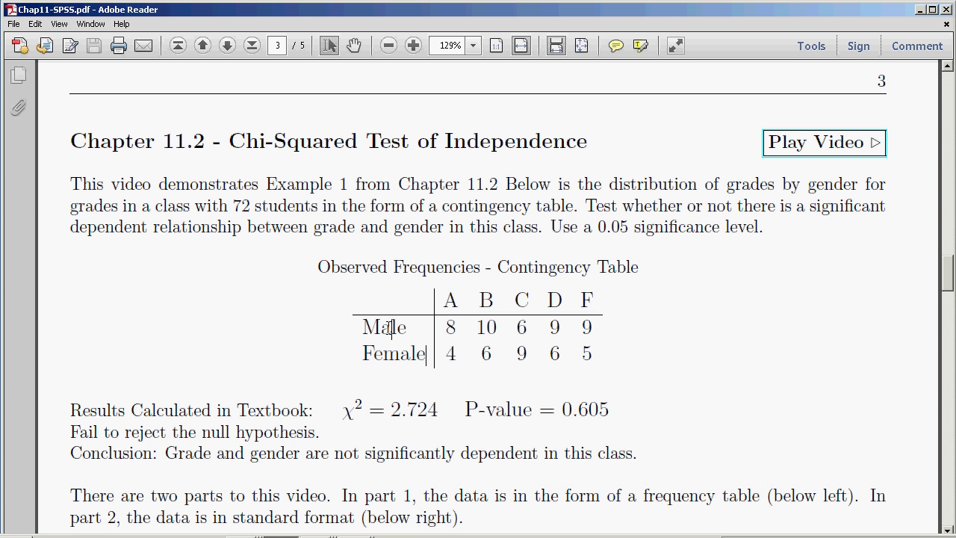
{"action": "left_click_drag", "start_coordinate": [452, 301], "coordinate": [395, 327]}
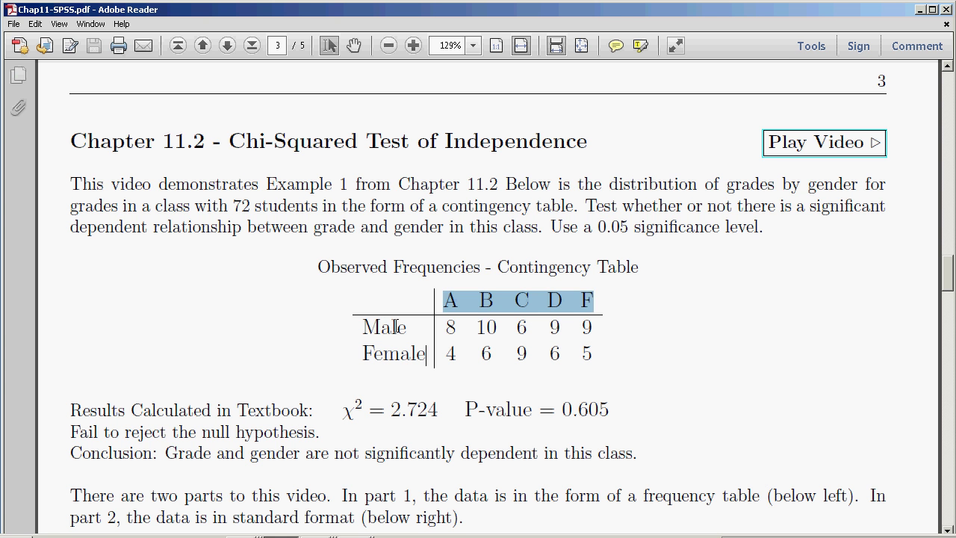
{"action": "left_click", "coordinate": [388, 354]}
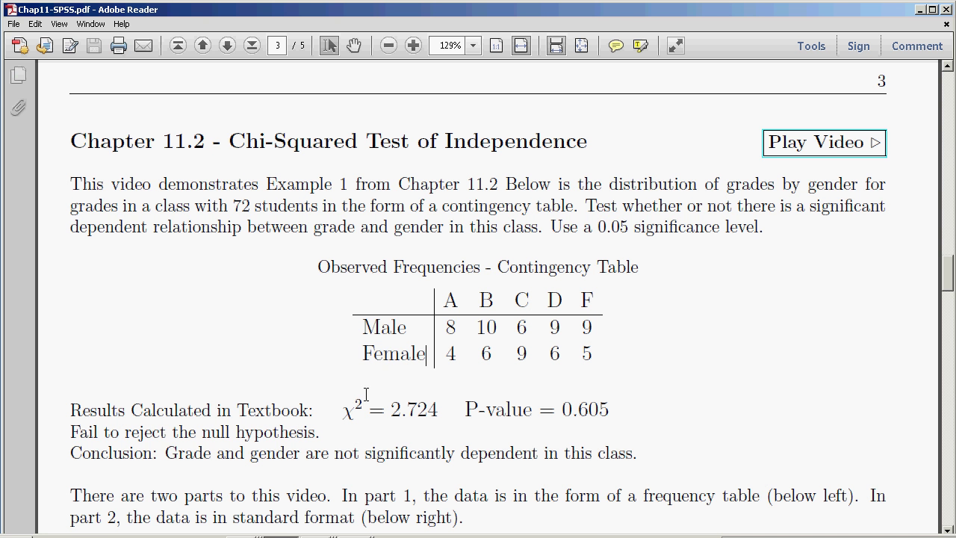
{"action": "left_click_drag", "start_coordinate": [346, 414], "coordinate": [416, 412]}
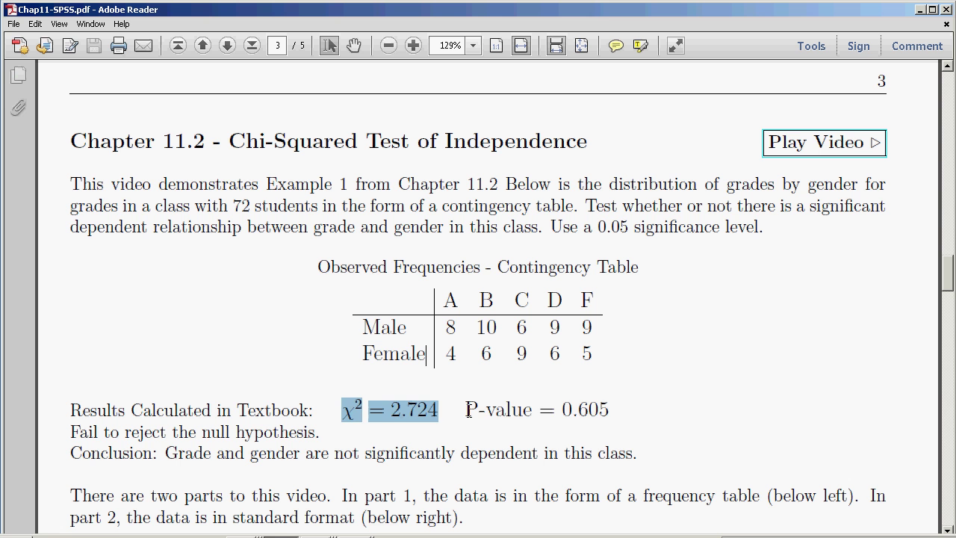
{"action": "left_click_drag", "start_coordinate": [467, 410], "coordinate": [580, 410]}
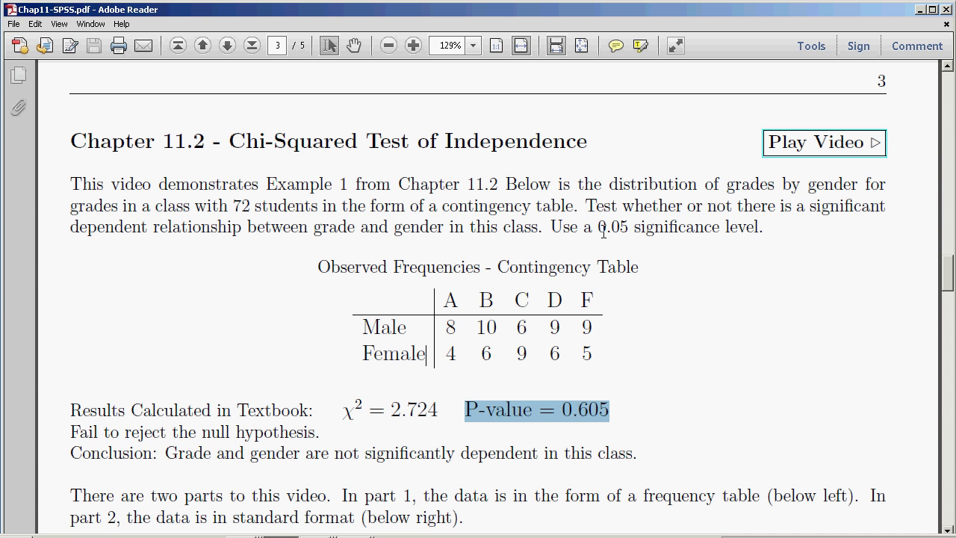
{"action": "left_click_drag", "start_coordinate": [599, 228], "coordinate": [624, 227]}
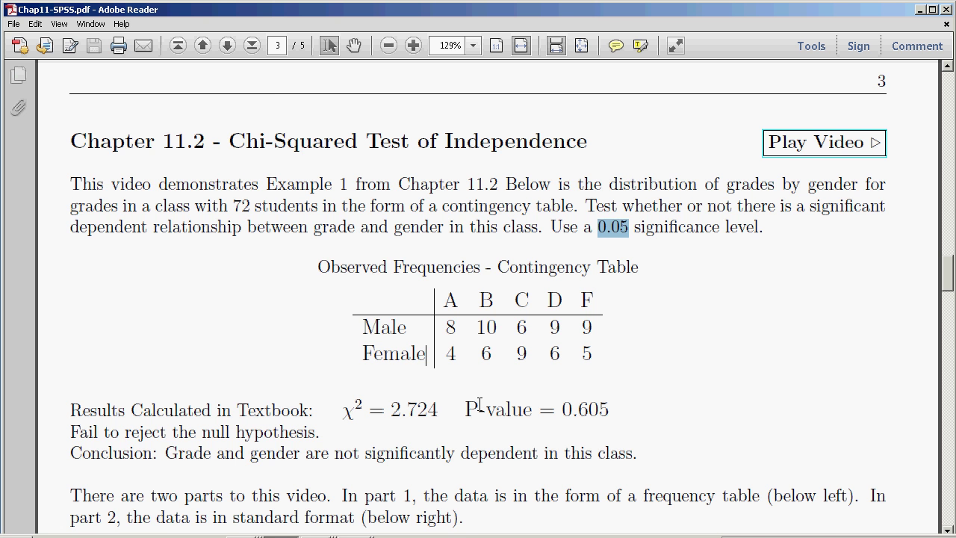
- Mark the Part 1 Data in a Frequency Table heading and the Male count of 10 for grade B
{"action": "scroll", "coordinate": [572, 373], "scroll_direction": "down", "scroll_amount": 1}
{"action": "scroll", "coordinate": [571, 373], "scroll_direction": "down", "scroll_amount": 1}
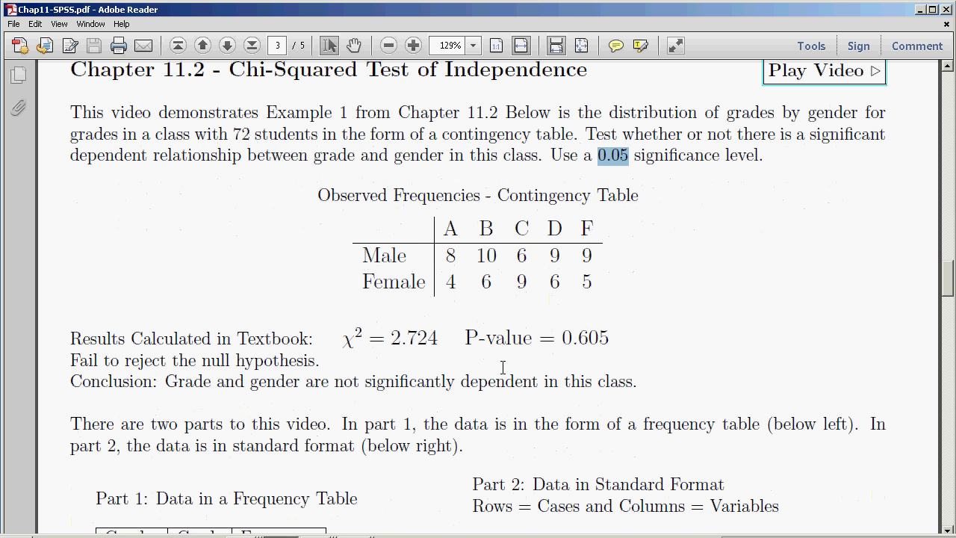
{"action": "scroll", "coordinate": [503, 367], "scroll_direction": "down", "scroll_amount": 3}
{"action": "scroll", "coordinate": [439, 360], "scroll_direction": "down", "scroll_amount": 2}
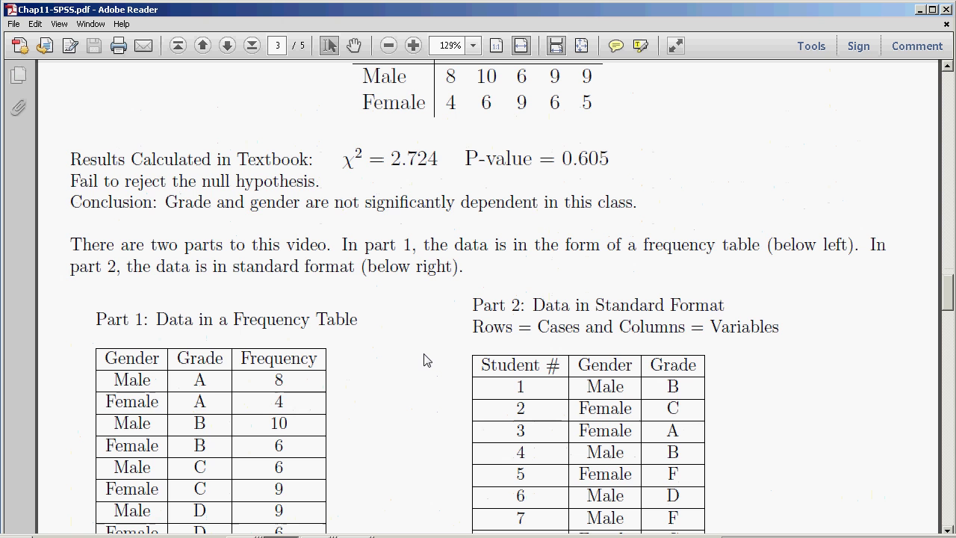
{"action": "scroll", "coordinate": [428, 362], "scroll_direction": "down", "scroll_amount": 4}
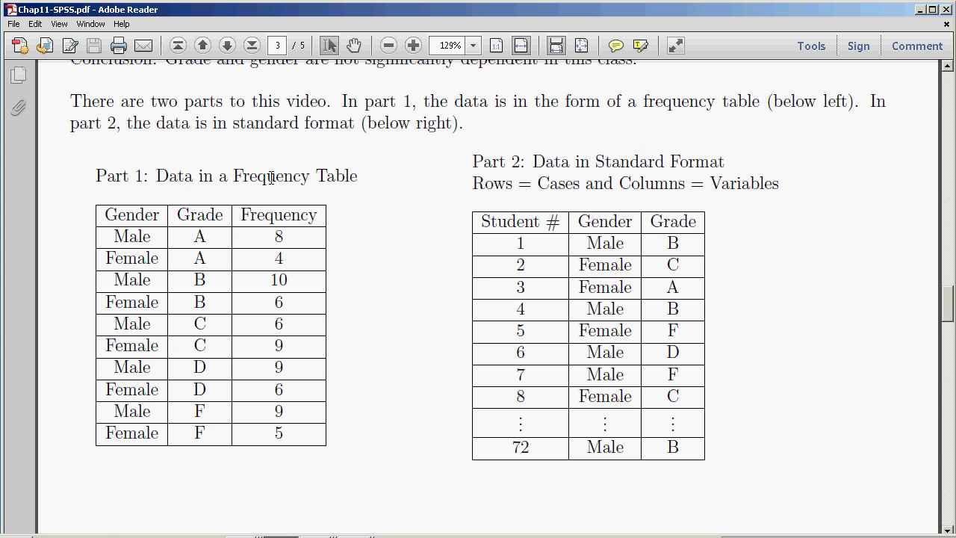
{"action": "left_click_drag", "start_coordinate": [157, 176], "coordinate": [337, 181]}
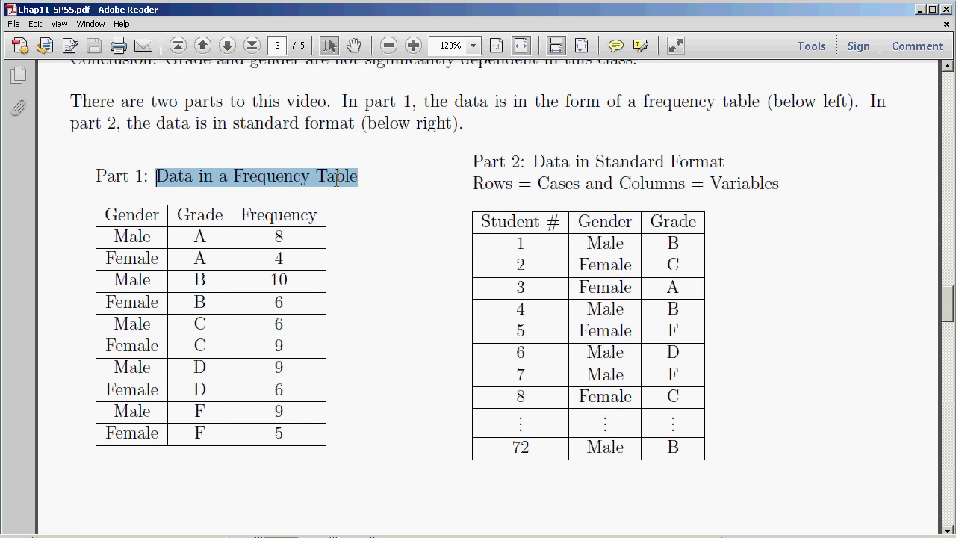
{"action": "scroll", "coordinate": [424, 341], "scroll_direction": "up", "scroll_amount": 3}
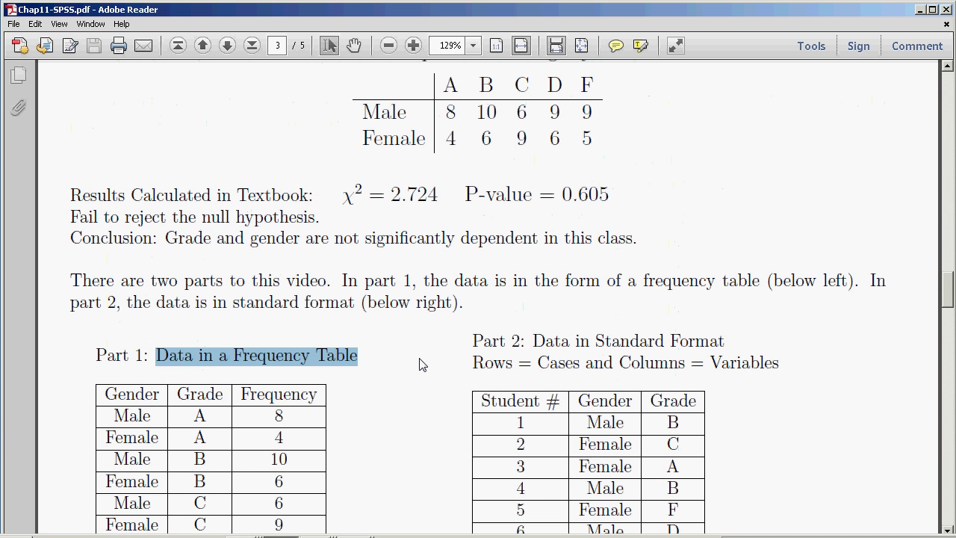
{"action": "scroll", "coordinate": [422, 364], "scroll_direction": "up", "scroll_amount": 1}
{"action": "left_click_drag", "start_coordinate": [498, 123], "coordinate": [640, 124]}
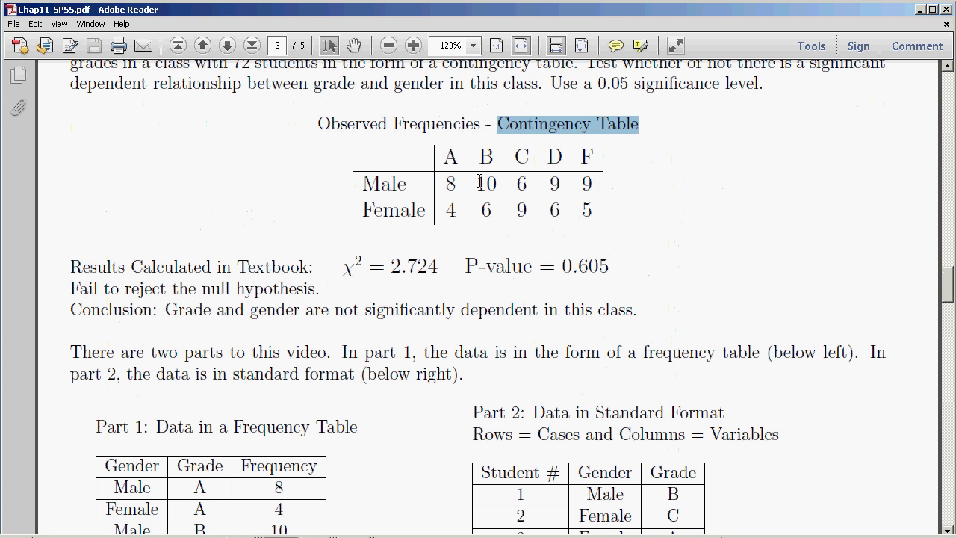
{"action": "left_click_drag", "start_coordinate": [444, 183], "coordinate": [498, 184]}
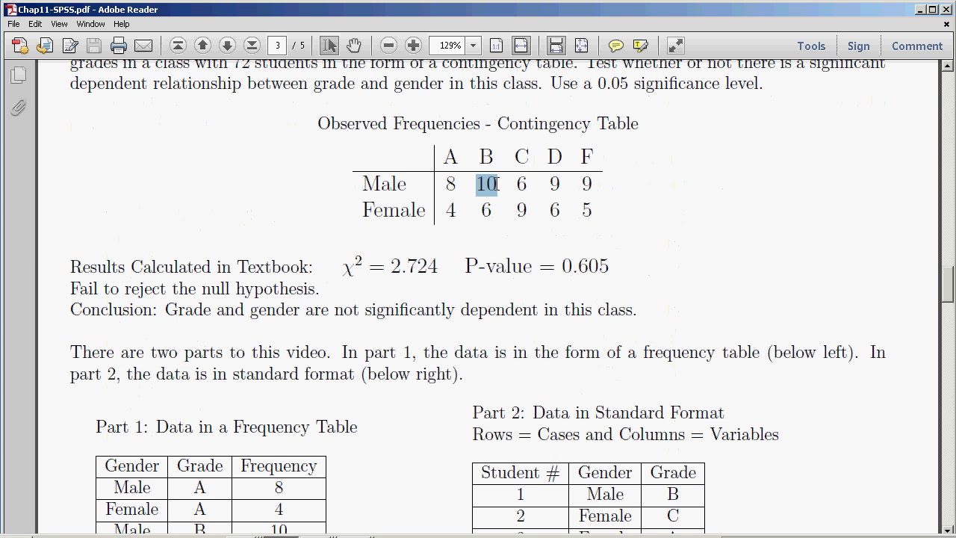
- Highlight Part 2's Data in Standard Format heading and its rows-as-cases, columns-as-variables description
{"action": "scroll", "coordinate": [409, 361], "scroll_direction": "down", "scroll_amount": 3}
{"action": "scroll", "coordinate": [408, 362], "scroll_direction": "down", "scroll_amount": 3}
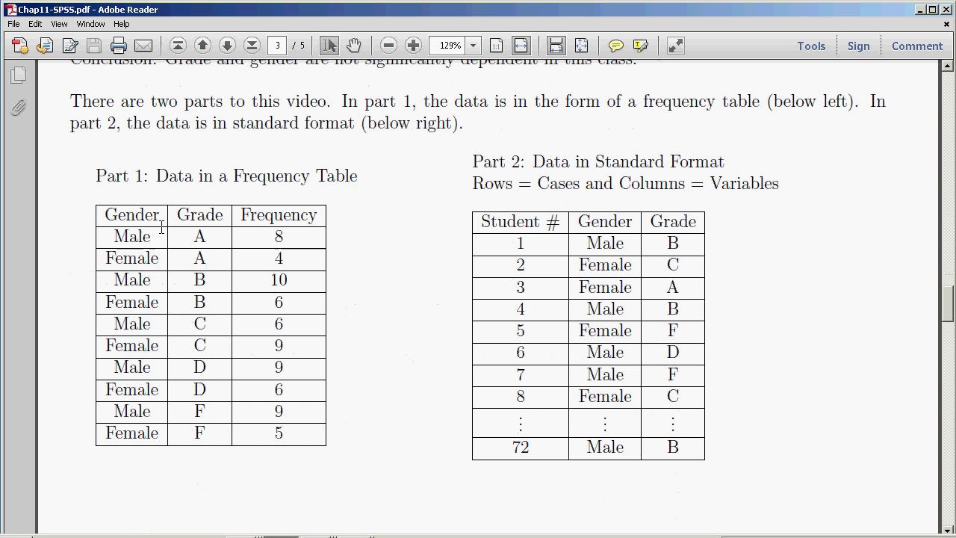
{"action": "left_click_drag", "start_coordinate": [113, 236], "coordinate": [262, 240]}
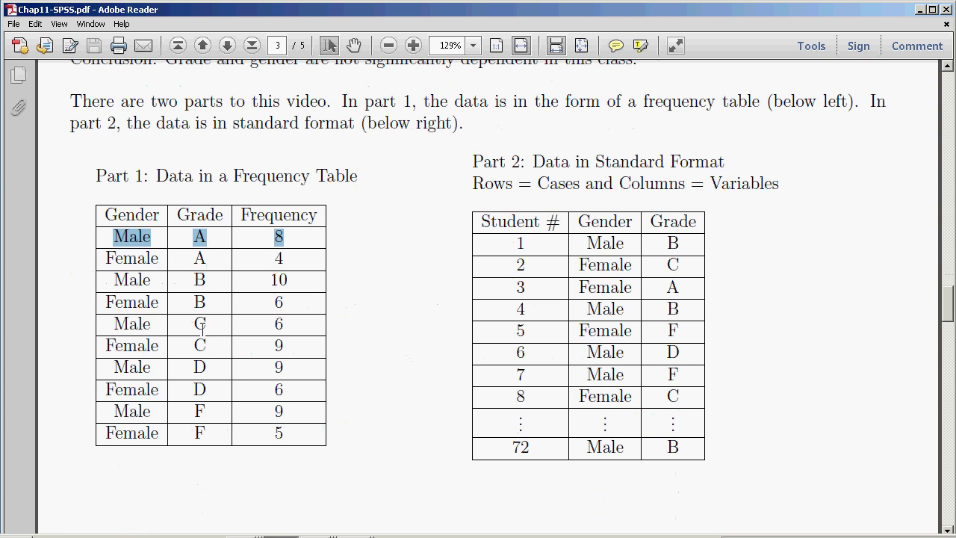
{"action": "scroll", "coordinate": [453, 337], "scroll_direction": "up", "scroll_amount": 6}
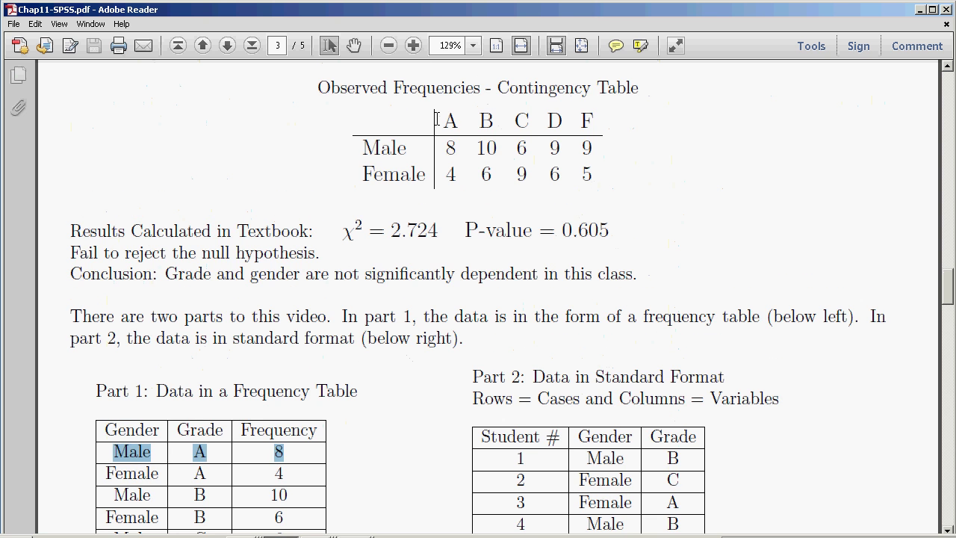
{"action": "scroll", "coordinate": [403, 418], "scroll_direction": "down", "scroll_amount": 3}
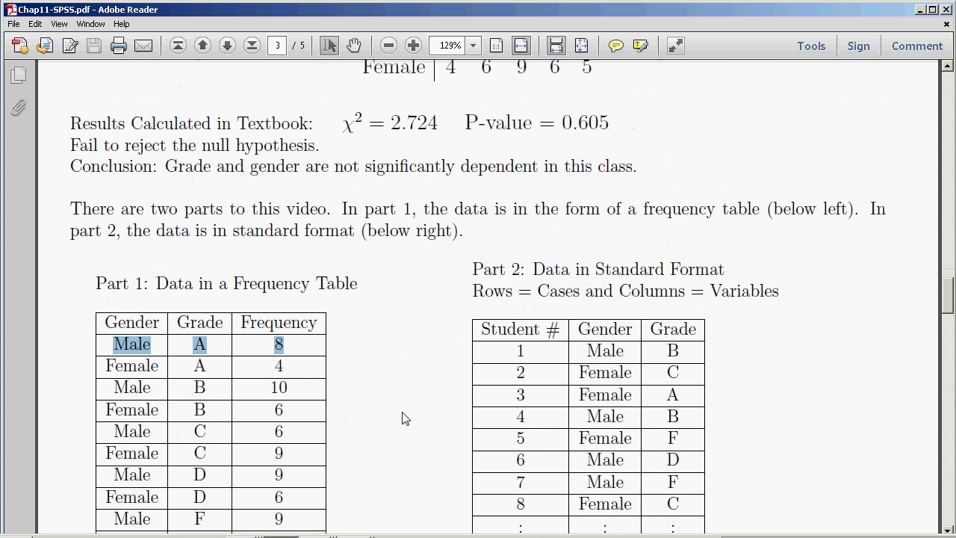
{"action": "scroll", "coordinate": [403, 419], "scroll_direction": "down", "scroll_amount": 2}
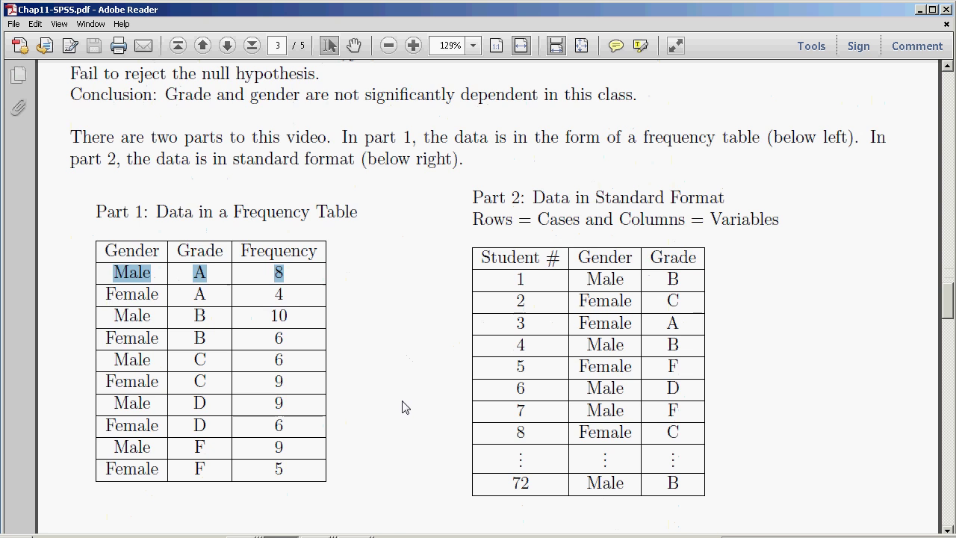
{"action": "scroll", "coordinate": [531, 163], "scroll_direction": "down", "scroll_amount": 1}
{"action": "left_click_drag", "start_coordinate": [530, 163], "coordinate": [708, 166]}
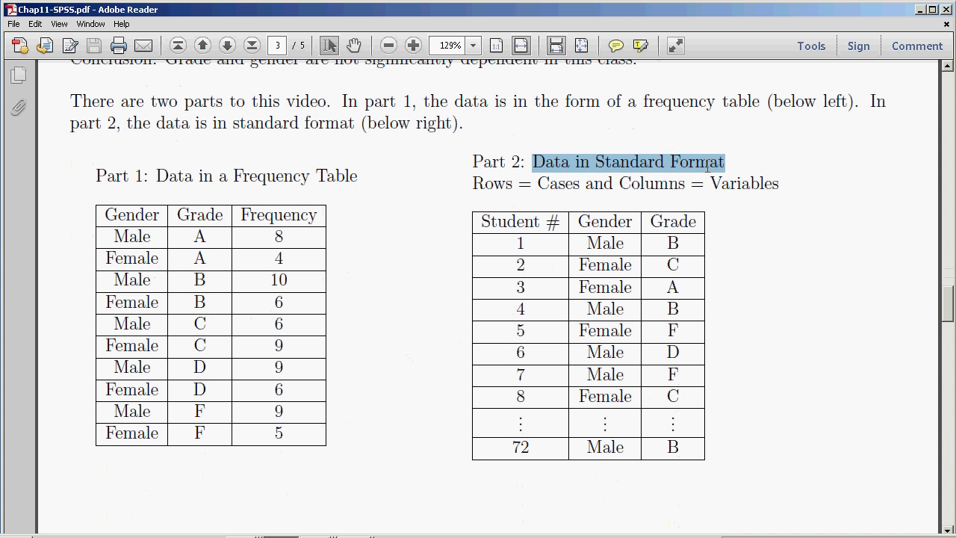
{"action": "left_click_drag", "start_coordinate": [473, 184], "coordinate": [780, 186]}
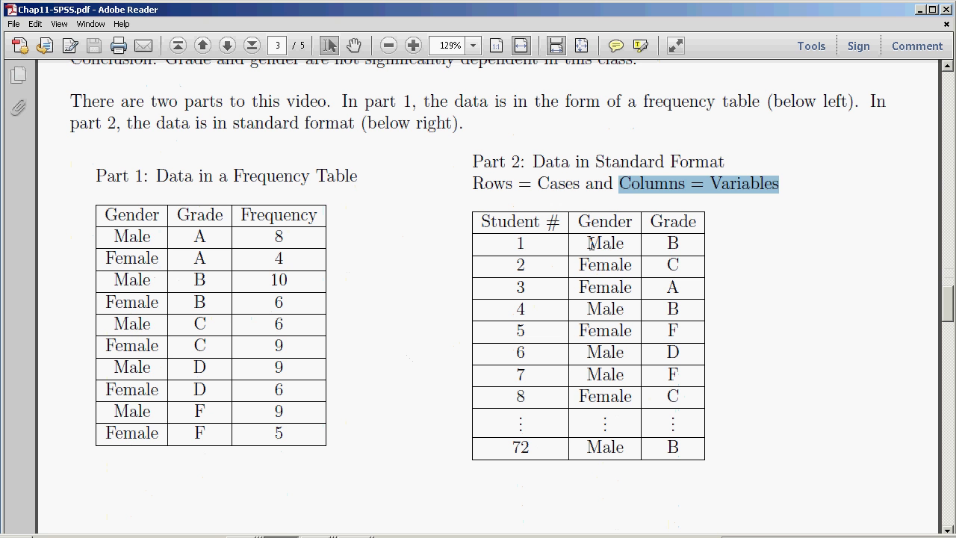
- Highlight the entries in students 1 and 2's rows, then the Data in a Frequency Table heading
{"action": "left_click_drag", "start_coordinate": [590, 243], "coordinate": [619, 243]}
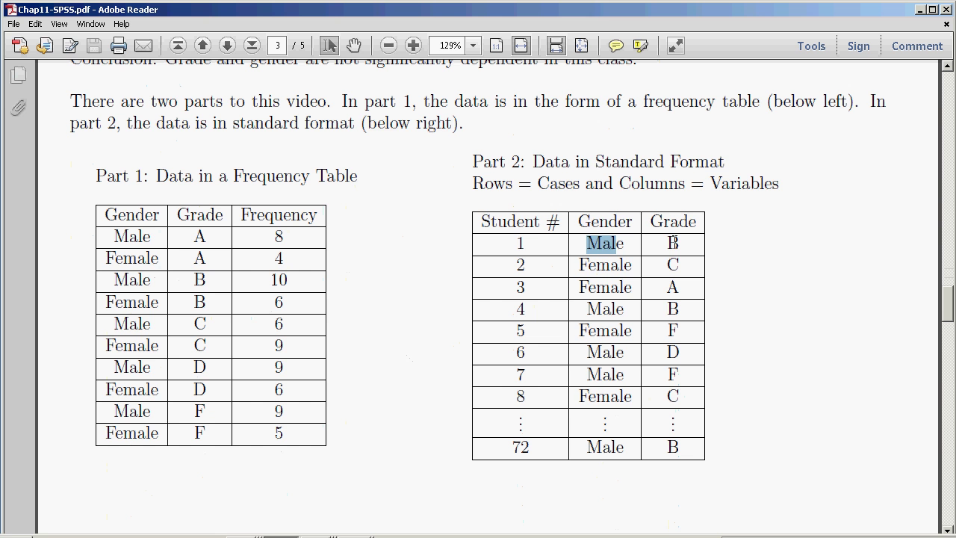
{"action": "left_click_drag", "start_coordinate": [587, 266], "coordinate": [707, 256]}
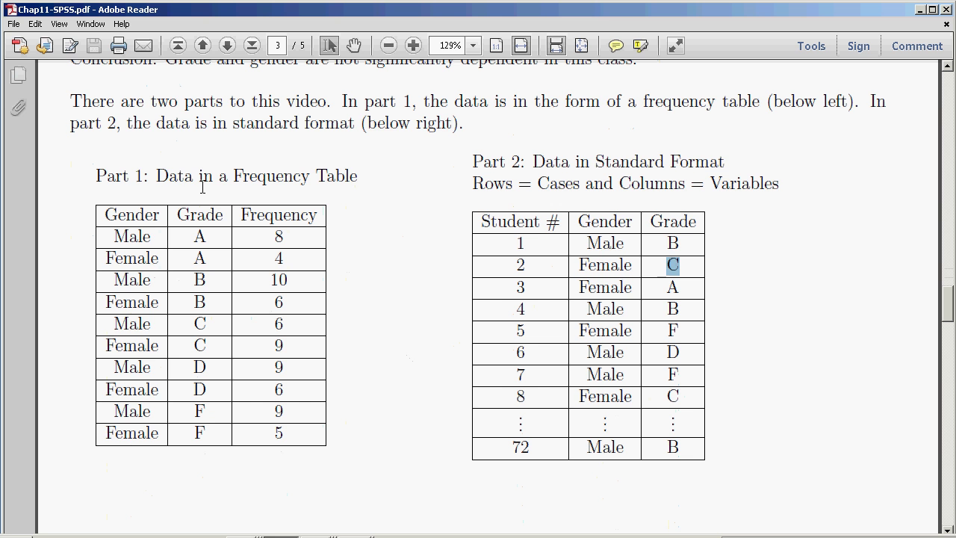
{"action": "left_click_drag", "start_coordinate": [156, 177], "coordinate": [322, 179]}
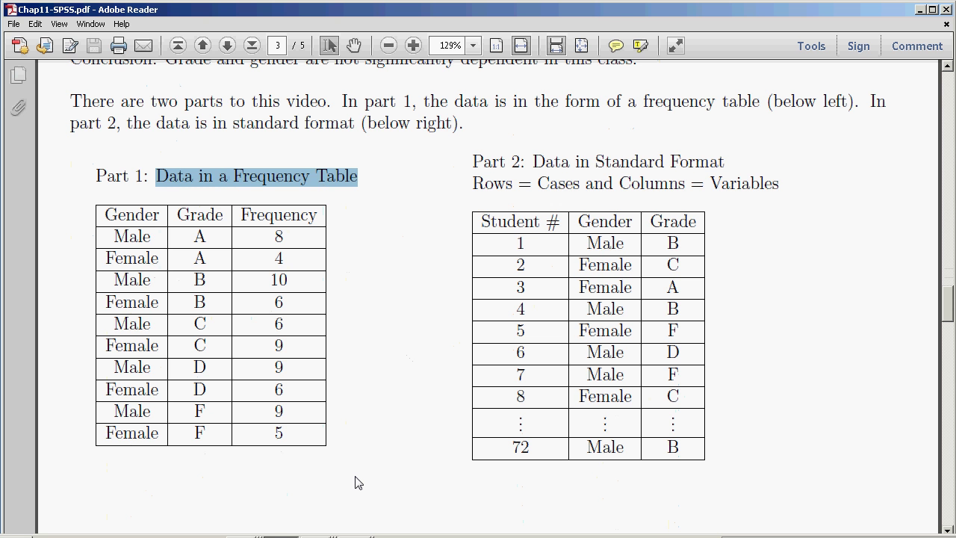
{"action": "left_click", "coordinate": [314, 535]}
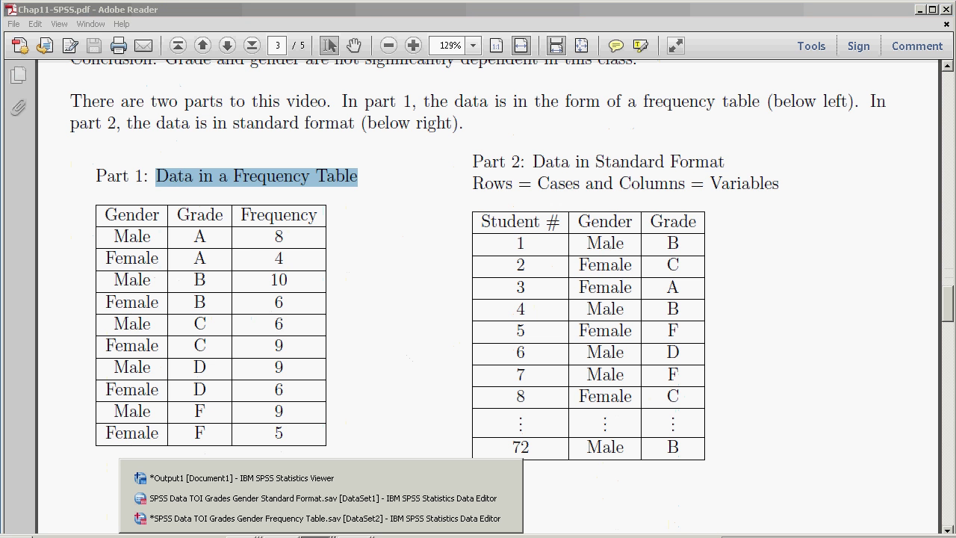
{"action": "left_click", "coordinate": [314, 519]}
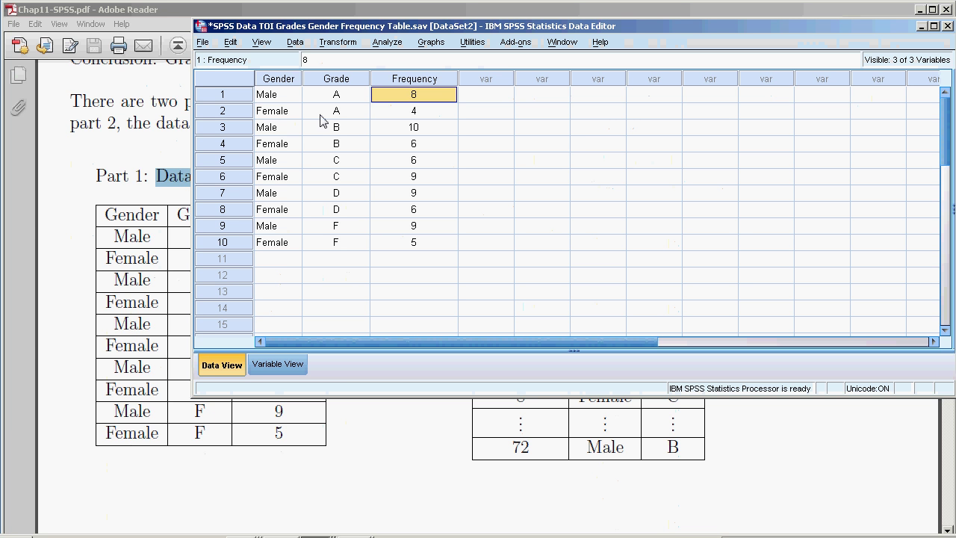
{"action": "left_click", "coordinate": [224, 94]}
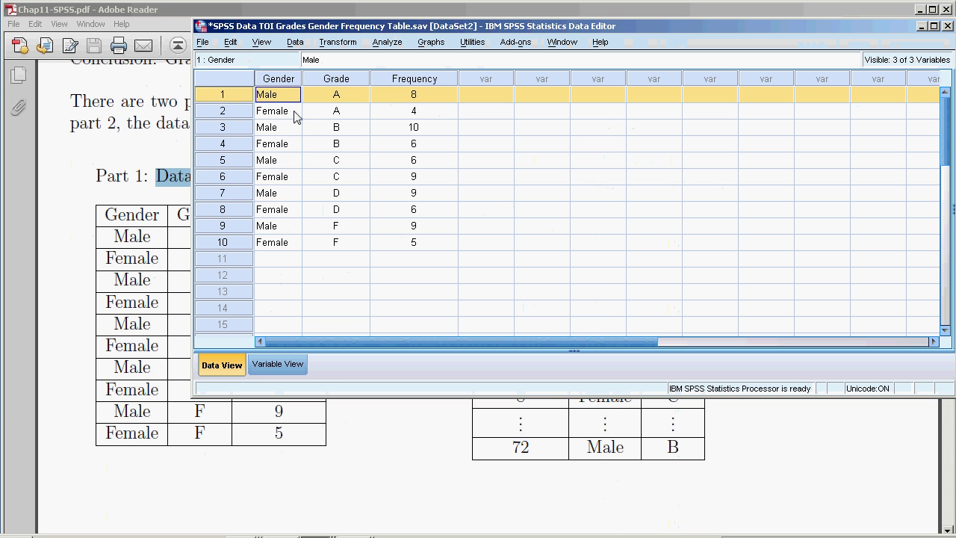
{"action": "left_click", "coordinate": [289, 100]}
{"action": "left_click", "coordinate": [341, 100]}
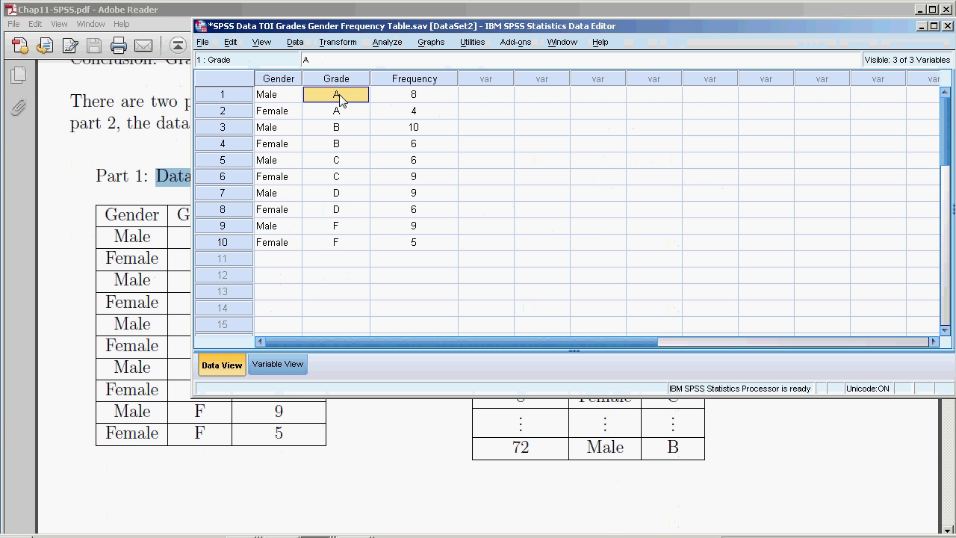
{"action": "left_click", "coordinate": [401, 101]}
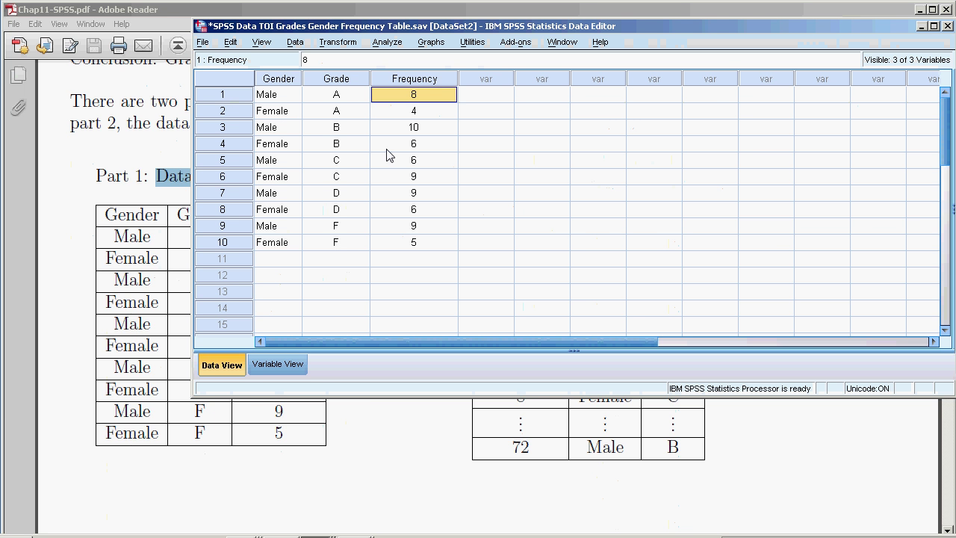
- Apply Weight cases by with Frequency as the frequency variable, then return to the data grid
{"action": "left_click", "coordinate": [296, 43]}
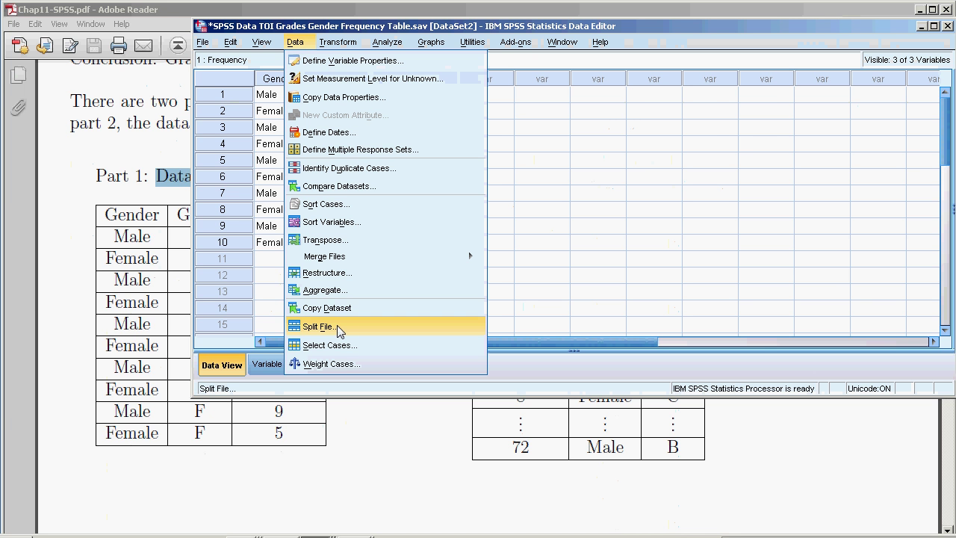
{"action": "left_click", "coordinate": [345, 366]}
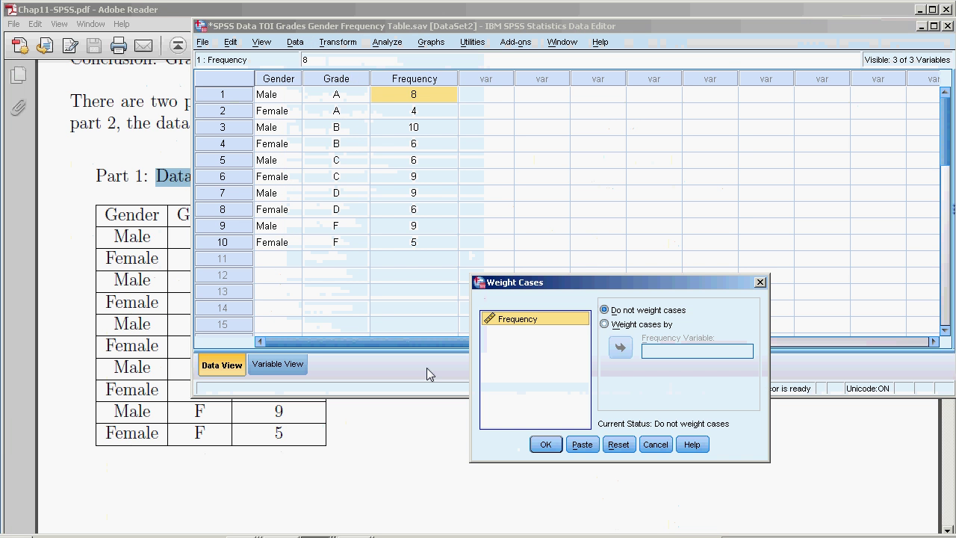
{"action": "left_click", "coordinate": [605, 326]}
{"action": "left_click", "coordinate": [528, 320]}
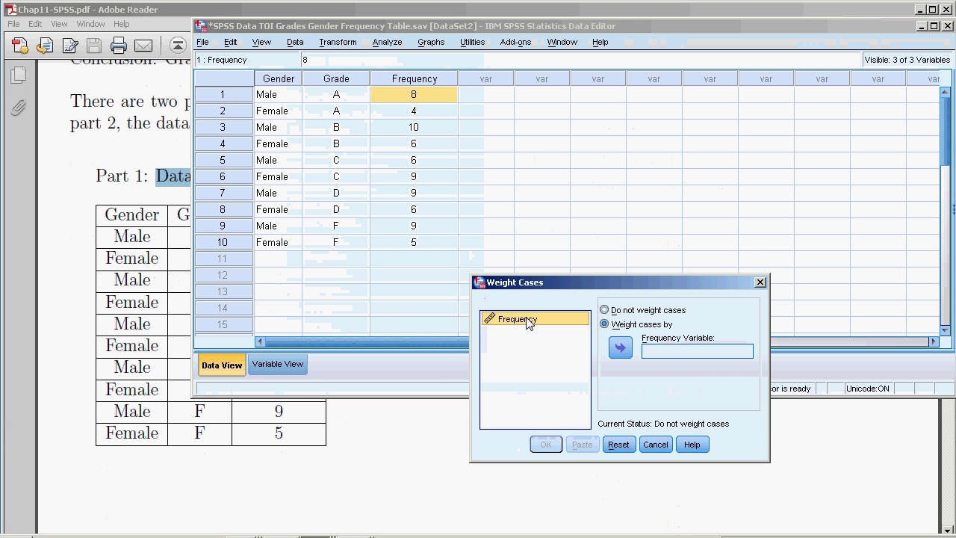
{"action": "left_click", "coordinate": [620, 348]}
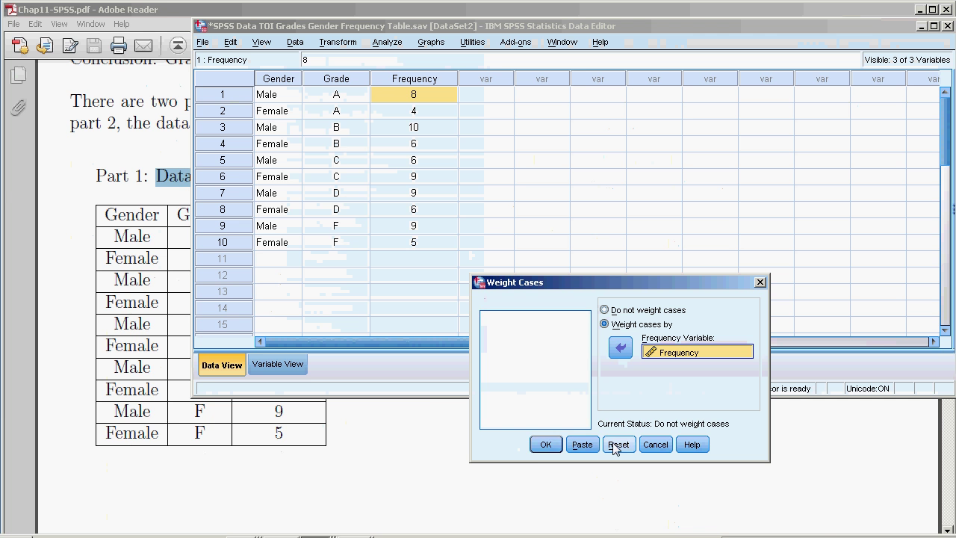
{"action": "left_click", "coordinate": [546, 446]}
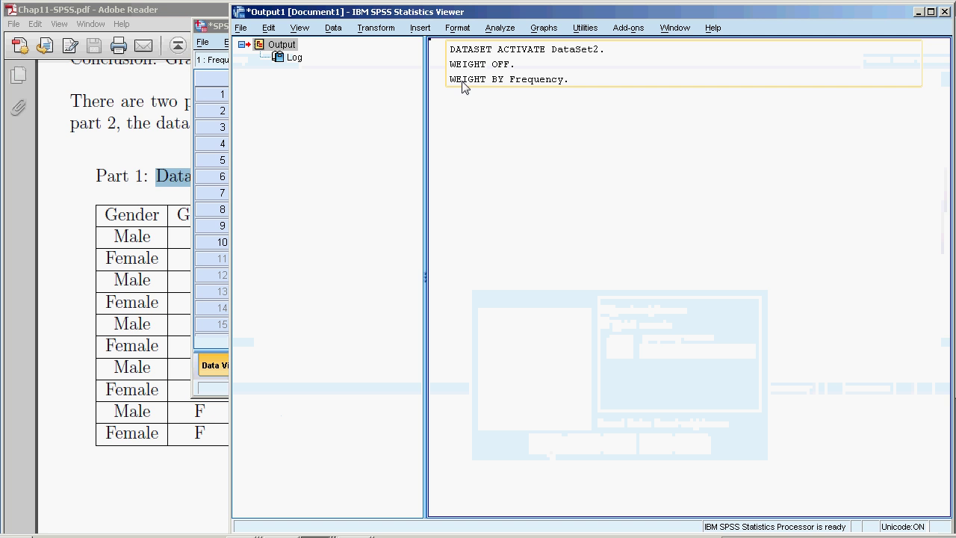
{"action": "left_click", "coordinate": [223, 31]}
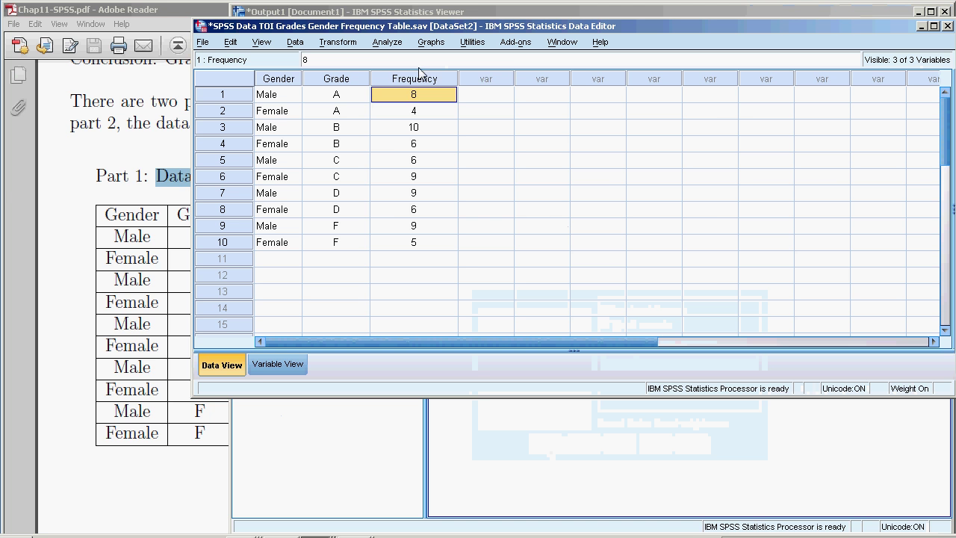
- In Analyze > Descriptive Statistics > Crosstabs, place Gender in Row(s) and Grade in Column(s)
{"action": "left_click", "coordinate": [388, 41]}
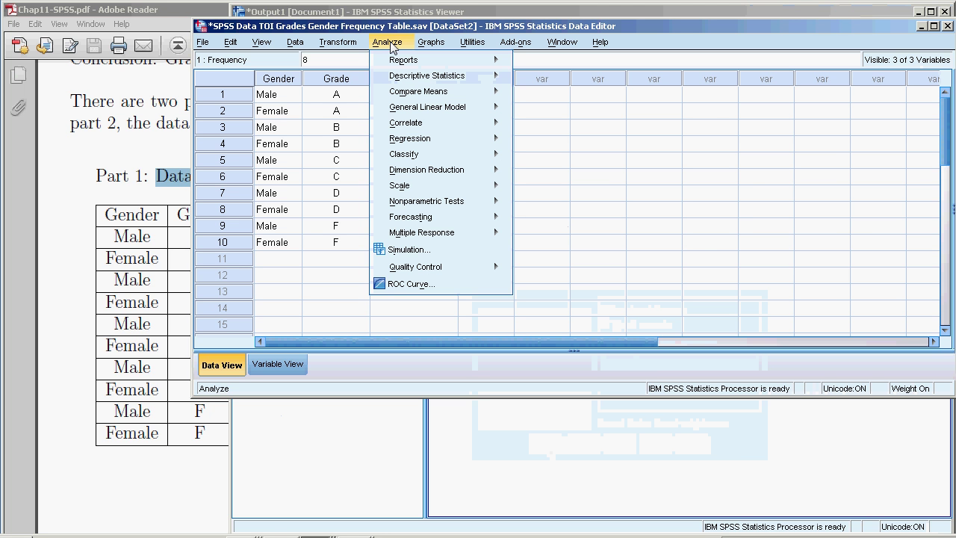
{"action": "mouse_move", "coordinate": [425, 79]}
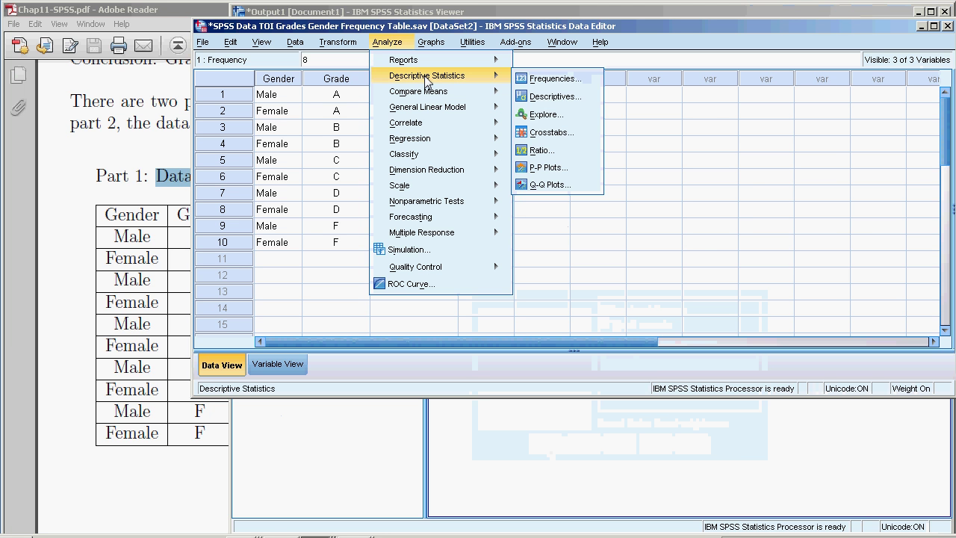
{"action": "left_click", "coordinate": [551, 135]}
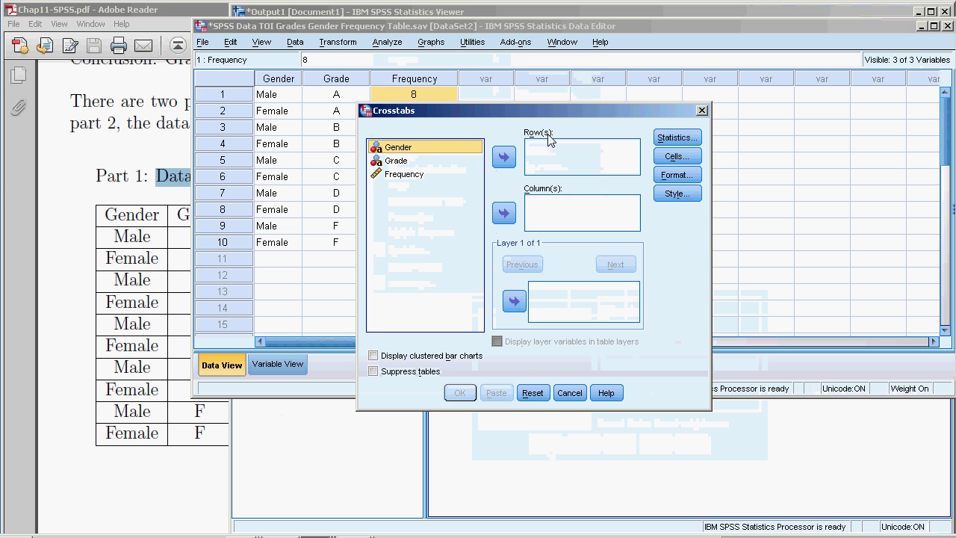
{"action": "left_click", "coordinate": [504, 158]}
{"action": "left_click", "coordinate": [396, 147]}
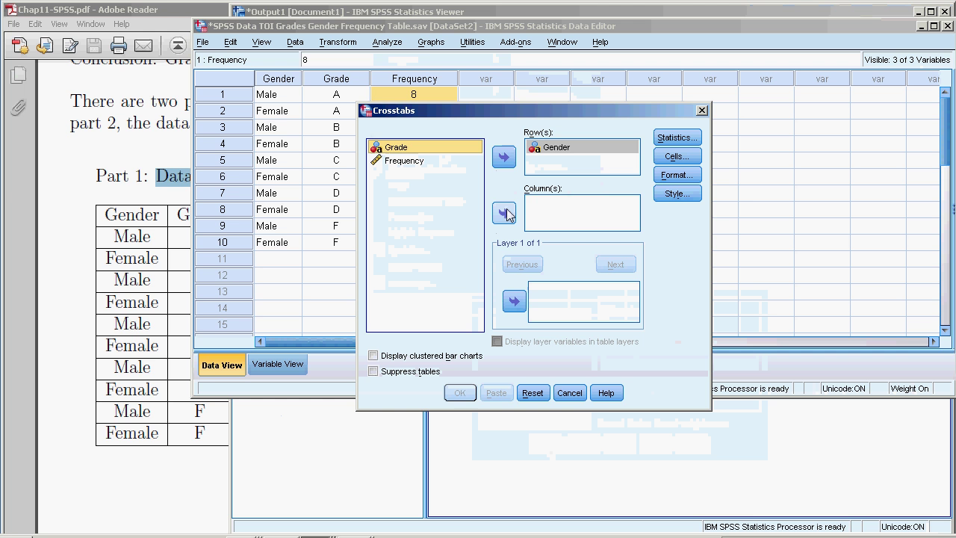
{"action": "left_click", "coordinate": [505, 214]}
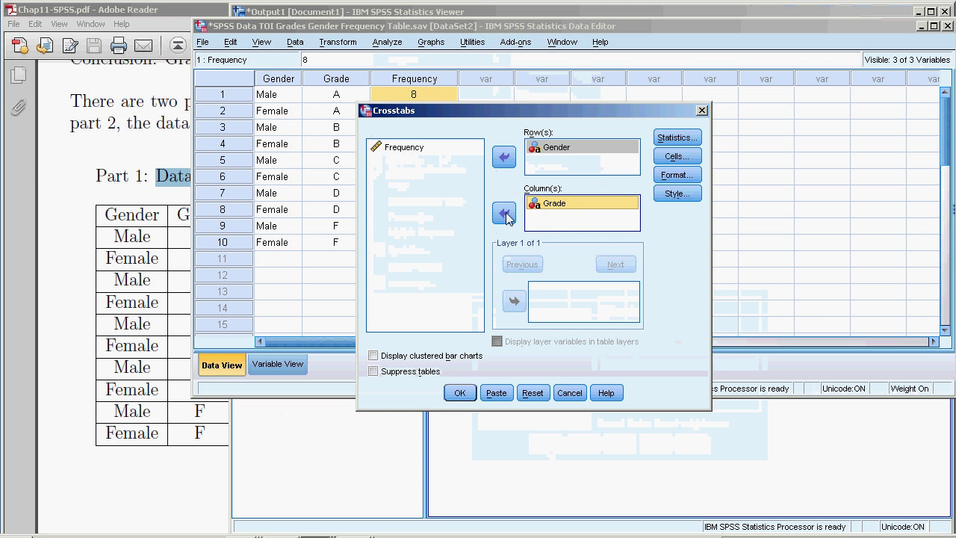
- Run the crosstab with the Chi-square statistic, Expected cell counts and clustered bar charts
{"action": "left_click", "coordinate": [677, 139]}
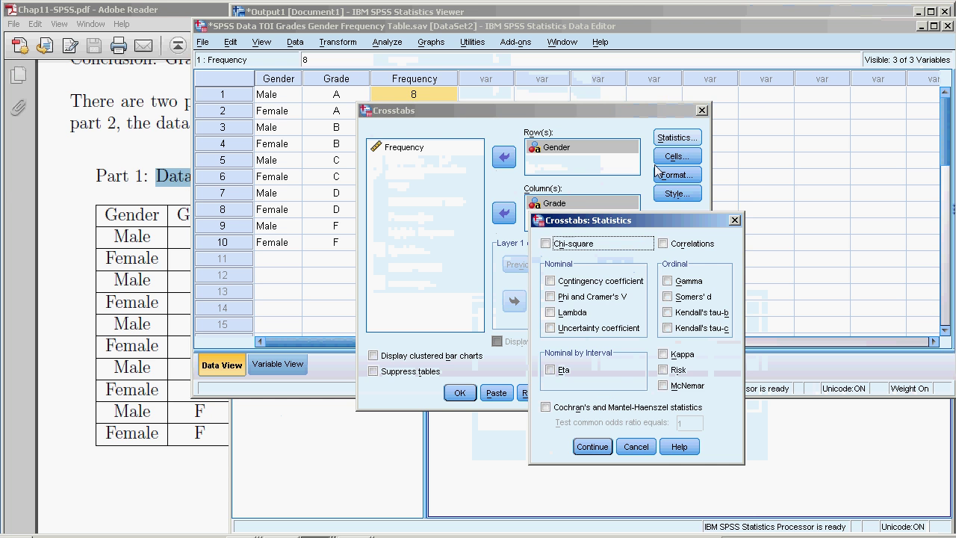
{"action": "left_click", "coordinate": [545, 245]}
{"action": "left_click", "coordinate": [601, 446]}
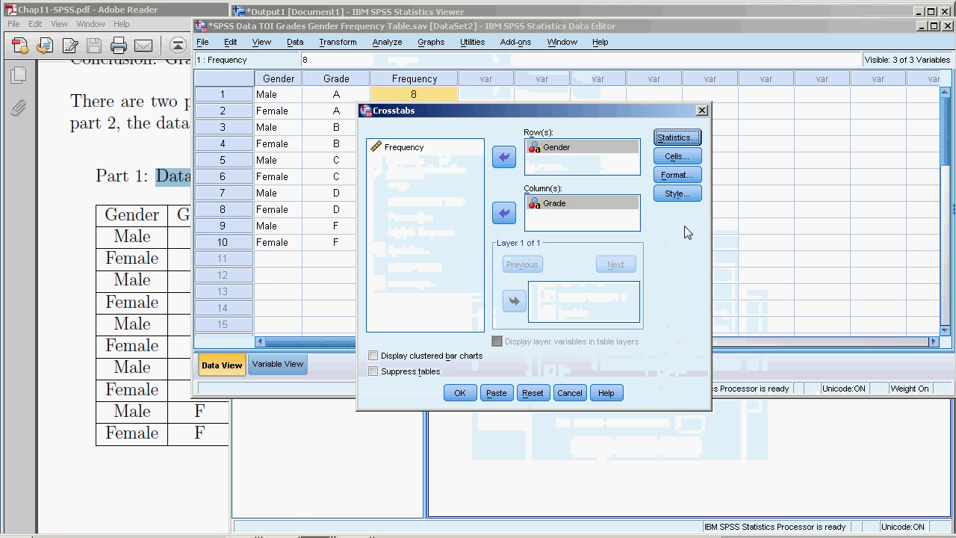
{"action": "left_click", "coordinate": [676, 156]}
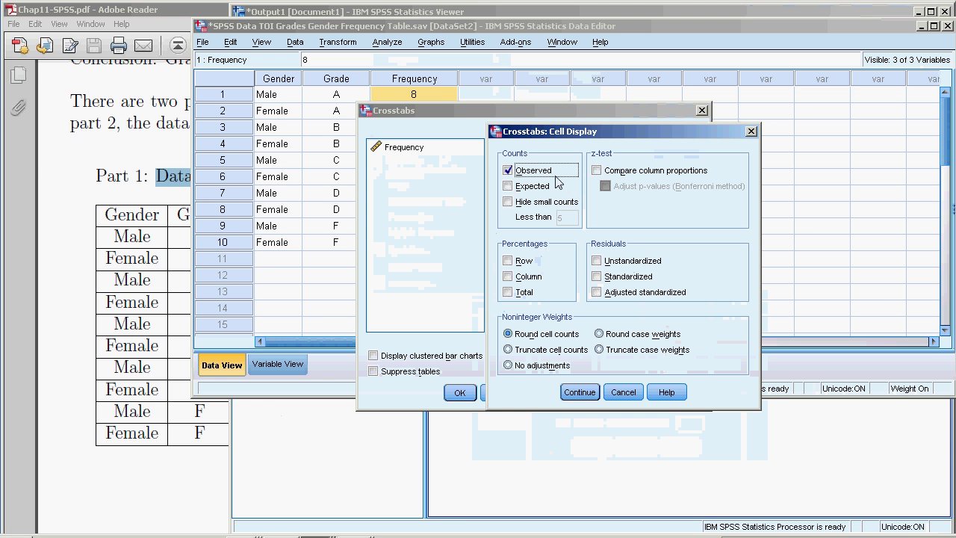
{"action": "left_click", "coordinate": [509, 187]}
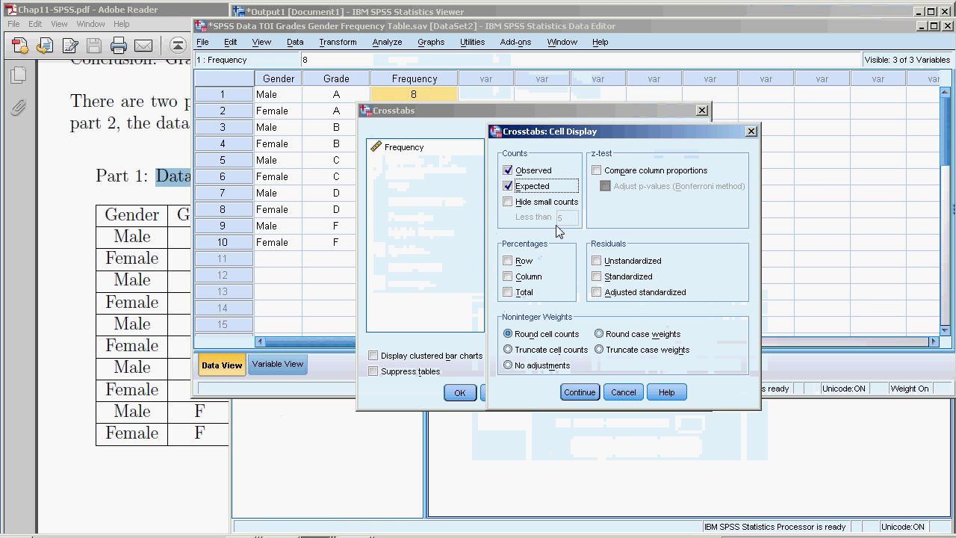
{"action": "left_click", "coordinate": [580, 394]}
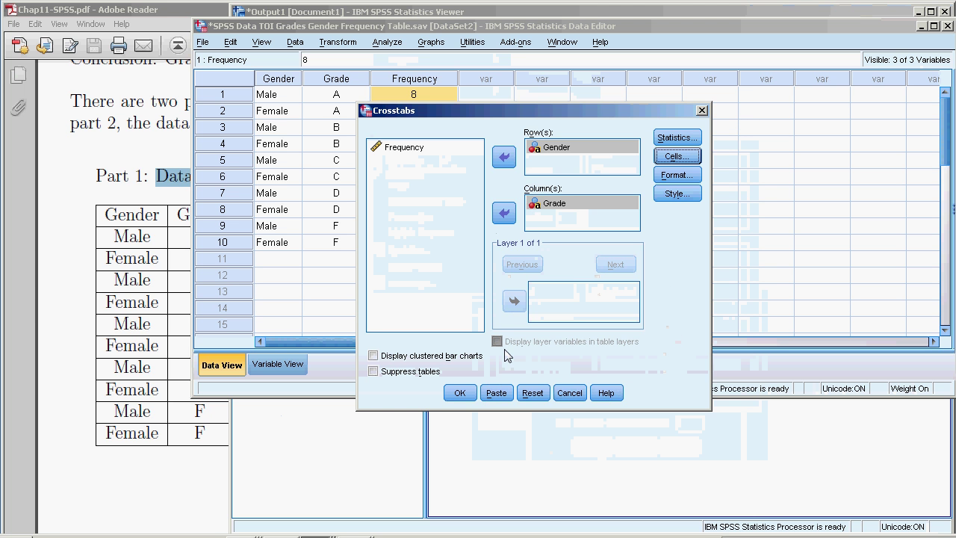
{"action": "left_click", "coordinate": [373, 356]}
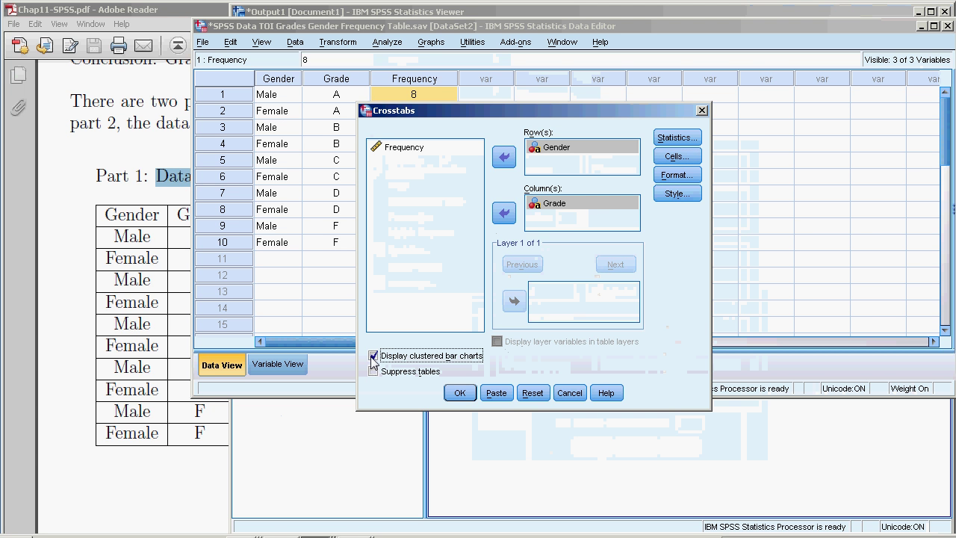
{"action": "left_click", "coordinate": [461, 390]}
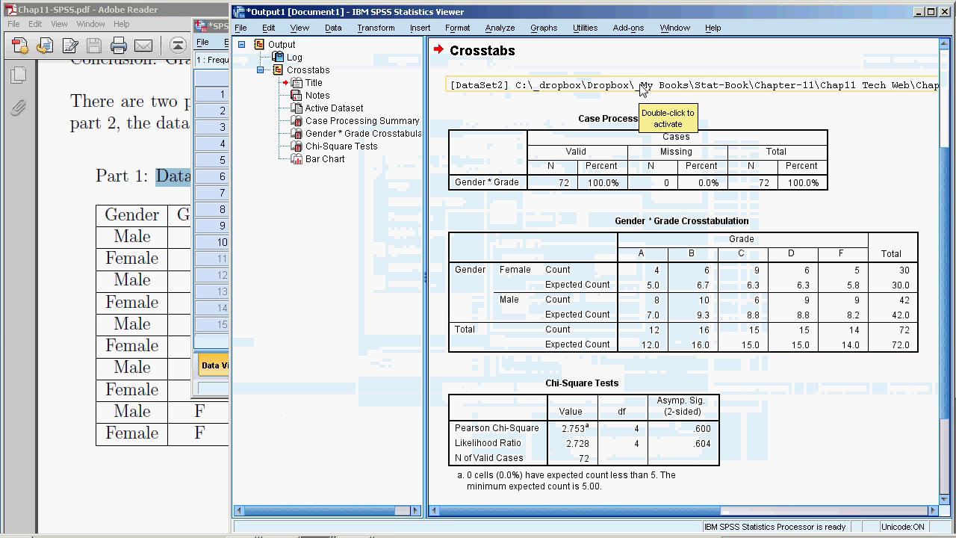
- Point out the Gender * Grade Crosstabulation table and scroll down past the Chi-Square Tests
{"action": "left_click", "coordinate": [696, 231]}
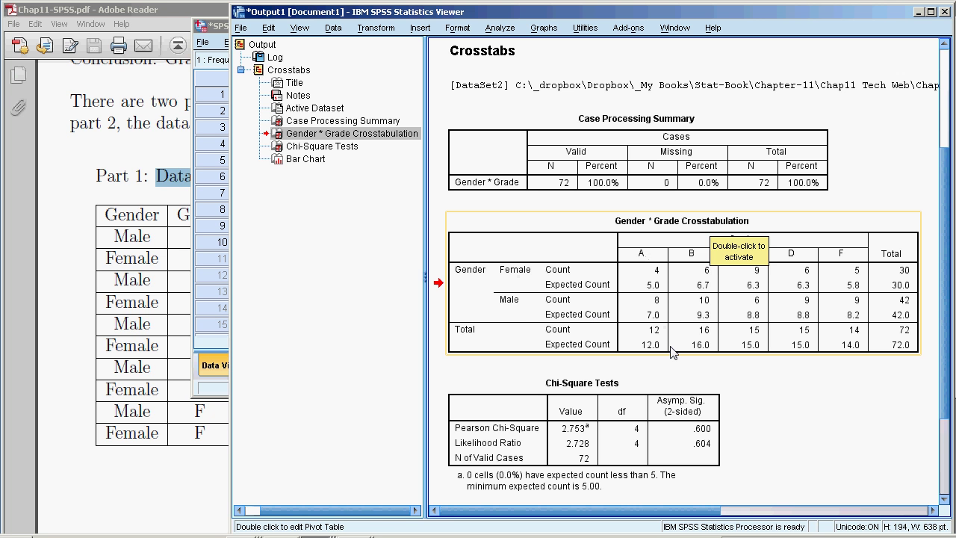
{"action": "scroll", "coordinate": [746, 366], "scroll_direction": "down", "scroll_amount": 3}
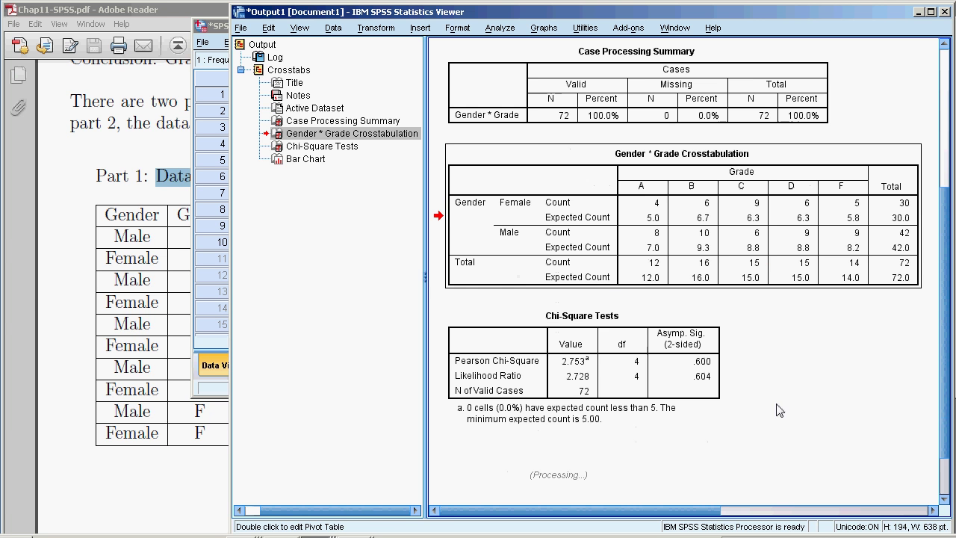
{"action": "scroll", "coordinate": [777, 389], "scroll_direction": "down", "scroll_amount": 3}
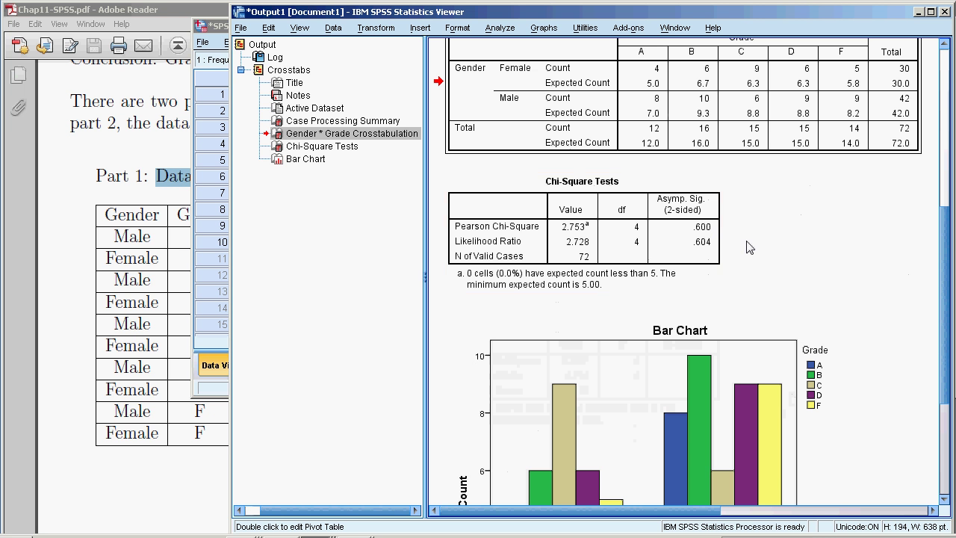
- Scroll down to the full Gender-by-Grade bar chart and open it for editing
{"action": "scroll", "coordinate": [870, 377], "scroll_direction": "down", "scroll_amount": 3}
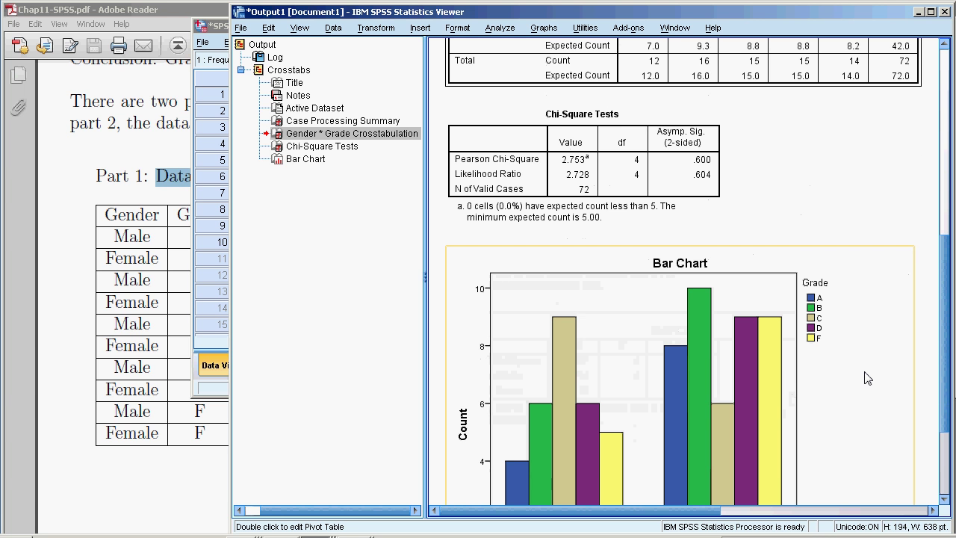
{"action": "scroll", "coordinate": [867, 378], "scroll_direction": "down", "scroll_amount": 6}
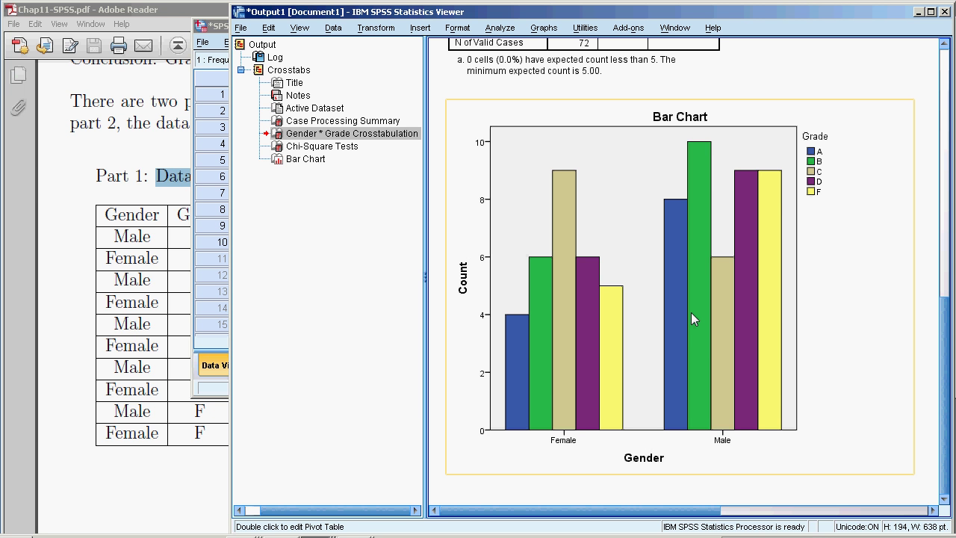
{"action": "double_click", "coordinate": [657, 290]}
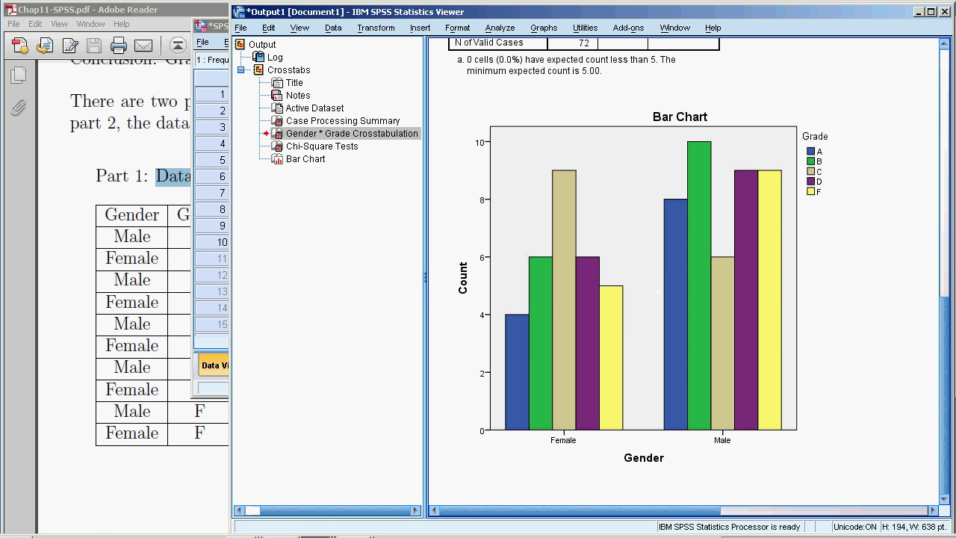
- Switch to the Standard Format dataset and inspect the first students' Gender and Grade values
{"action": "left_click", "coordinate": [298, 536]}
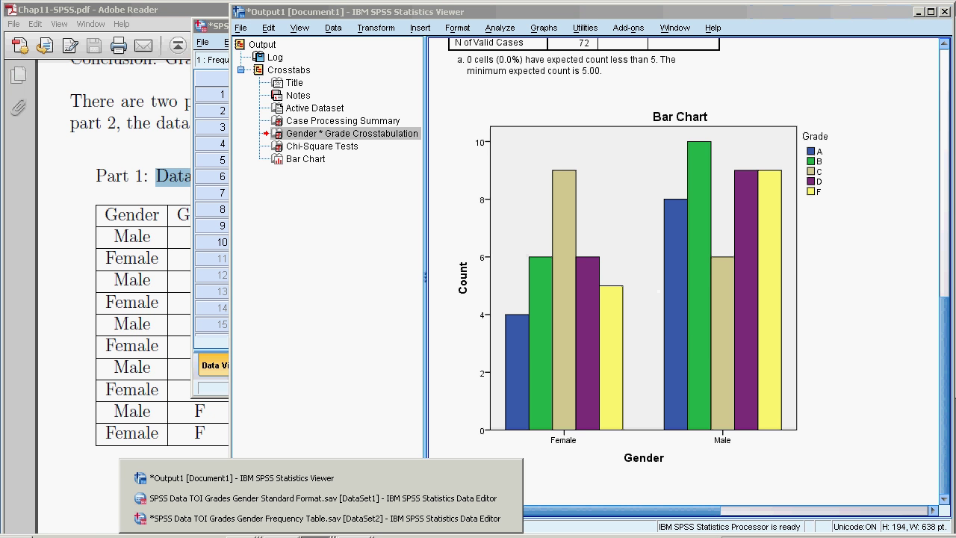
{"action": "left_click", "coordinate": [317, 498]}
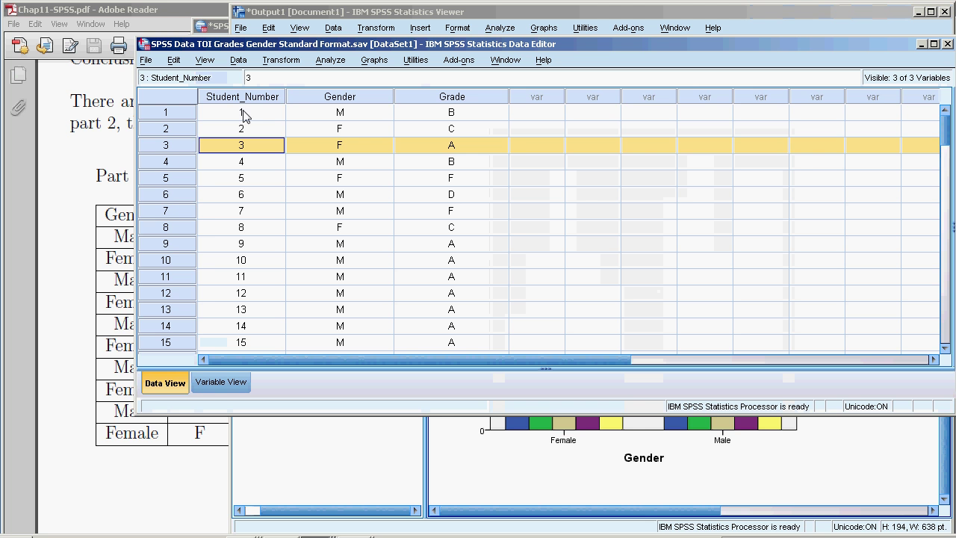
{"action": "key", "text": "Up"}
{"action": "key", "text": "Up"}
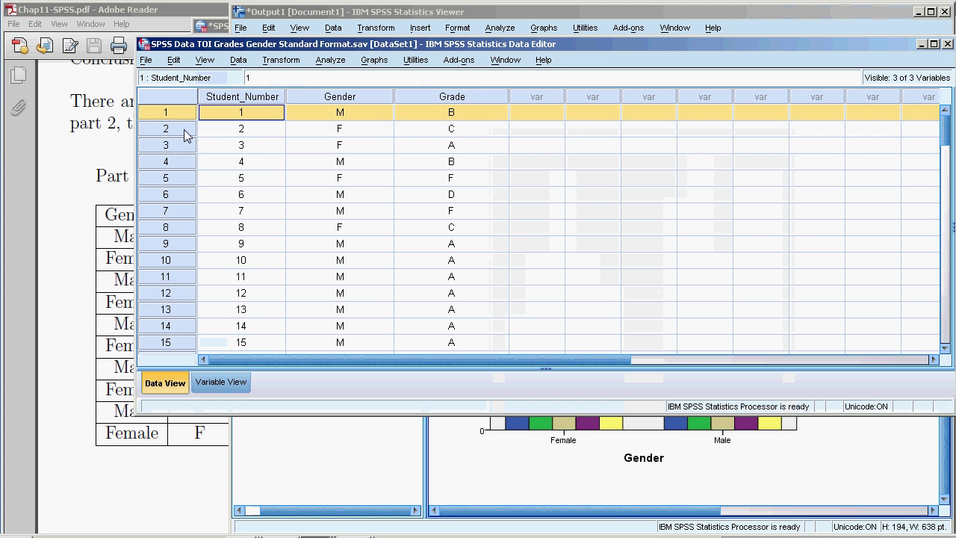
{"action": "key", "text": "Down"}
{"action": "key", "text": "Down"}
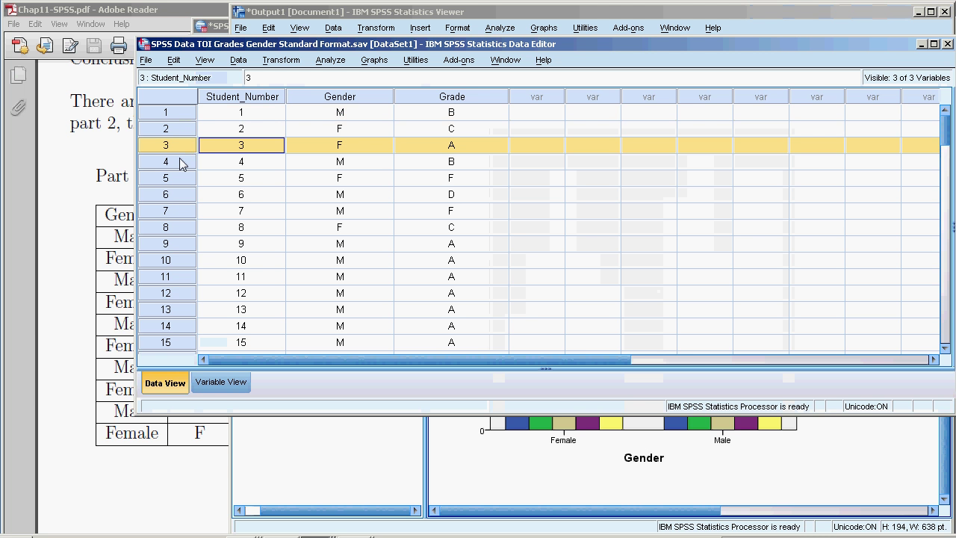
{"action": "key", "text": "Down"}
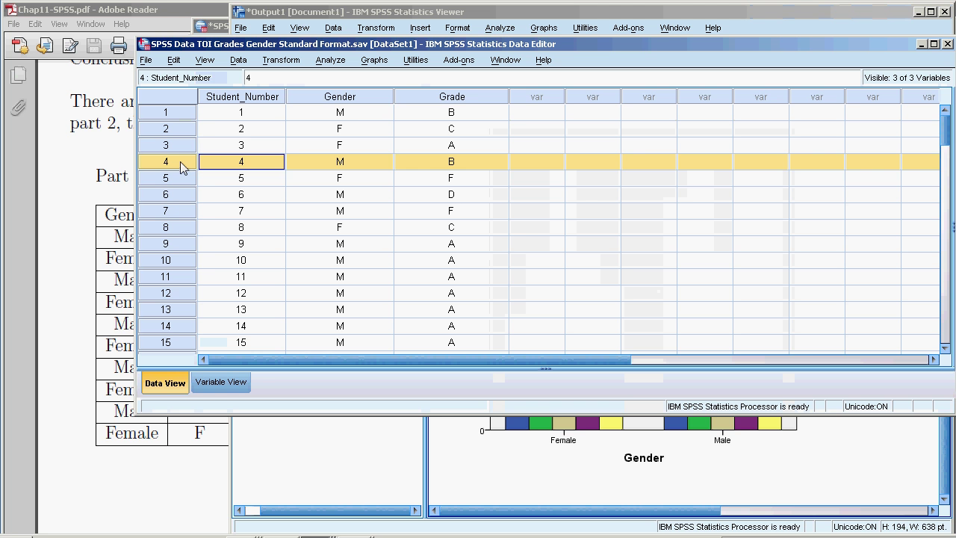
{"action": "left_click", "coordinate": [357, 114]}
{"action": "left_click", "coordinate": [438, 115]}
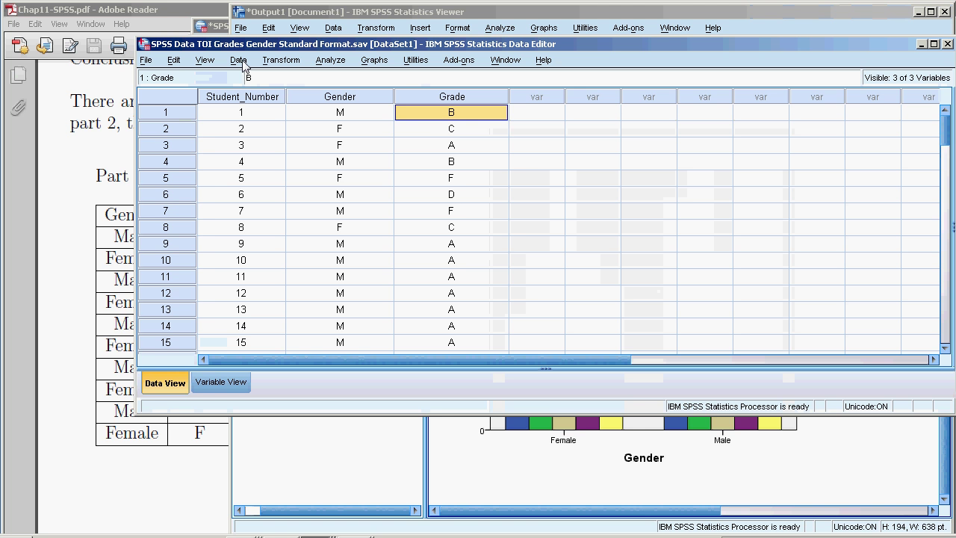
- Open Crosstabs and place Gender in Row(s) and Grade in Column(s)
{"action": "left_click", "coordinate": [346, 60]}
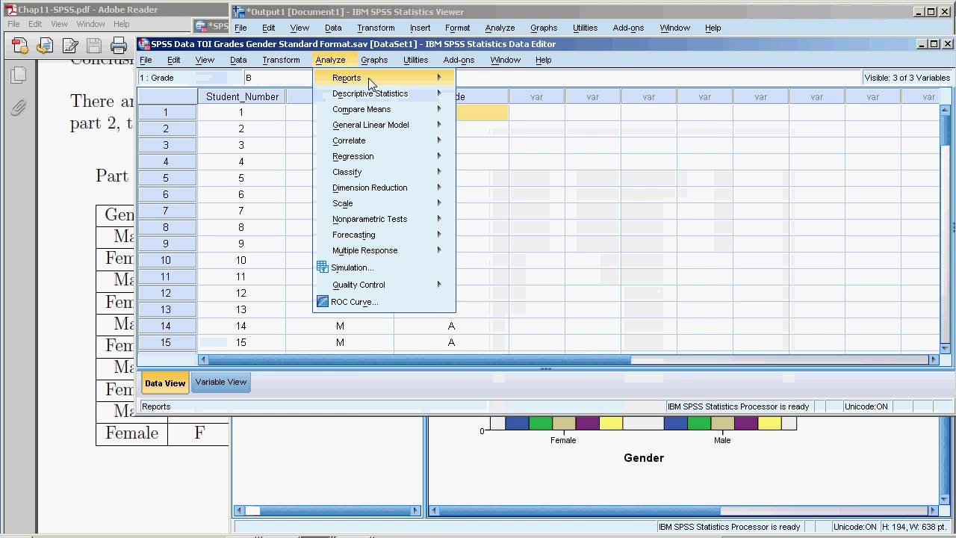
{"action": "left_click", "coordinate": [487, 140]}
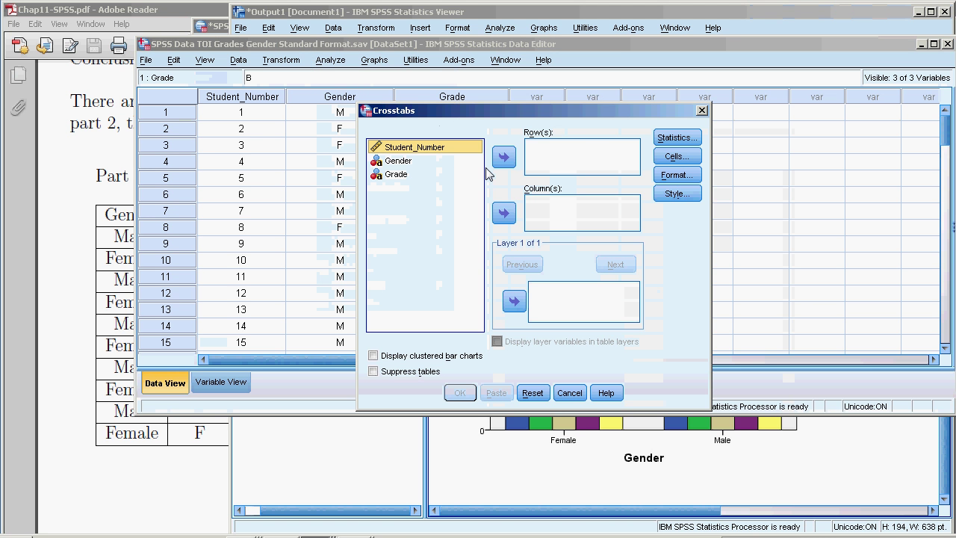
{"action": "left_click", "coordinate": [397, 162]}
{"action": "left_click", "coordinate": [503, 158]}
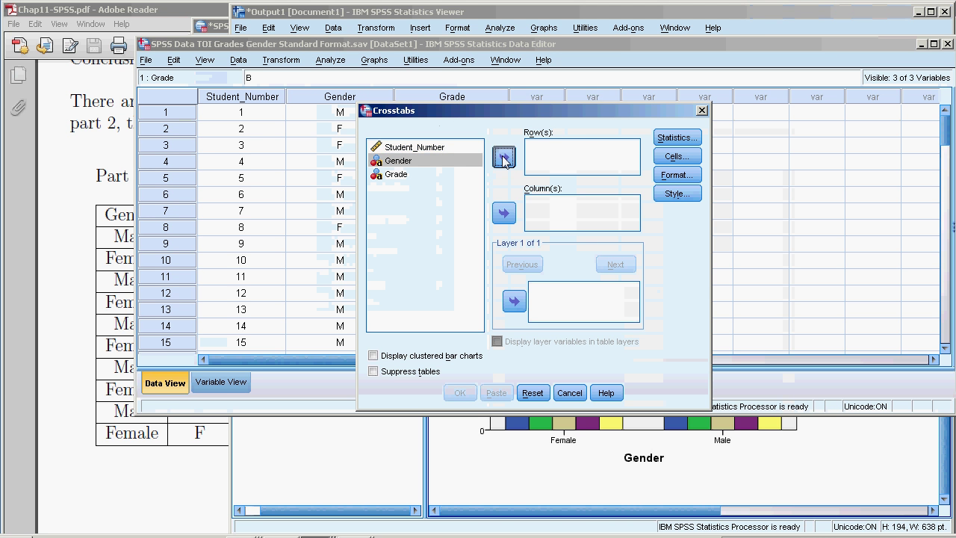
{"action": "left_click", "coordinate": [397, 161]}
{"action": "left_click", "coordinate": [504, 214]}
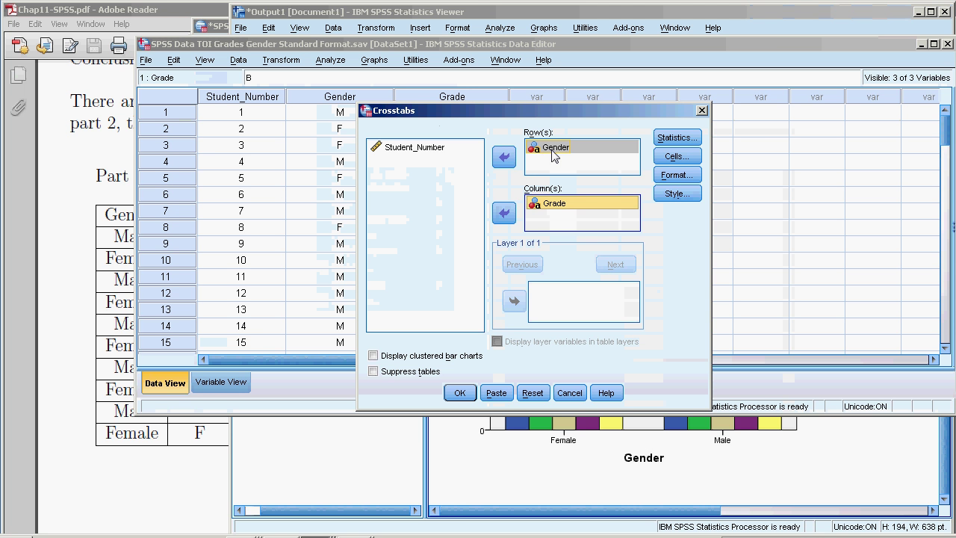
- Turn on the Chi-square statistic, keep only Observed cell counts, and run the crosstab
{"action": "left_click", "coordinate": [554, 152]}
{"action": "left_click", "coordinate": [557, 205]}
{"action": "left_click", "coordinate": [549, 151]}
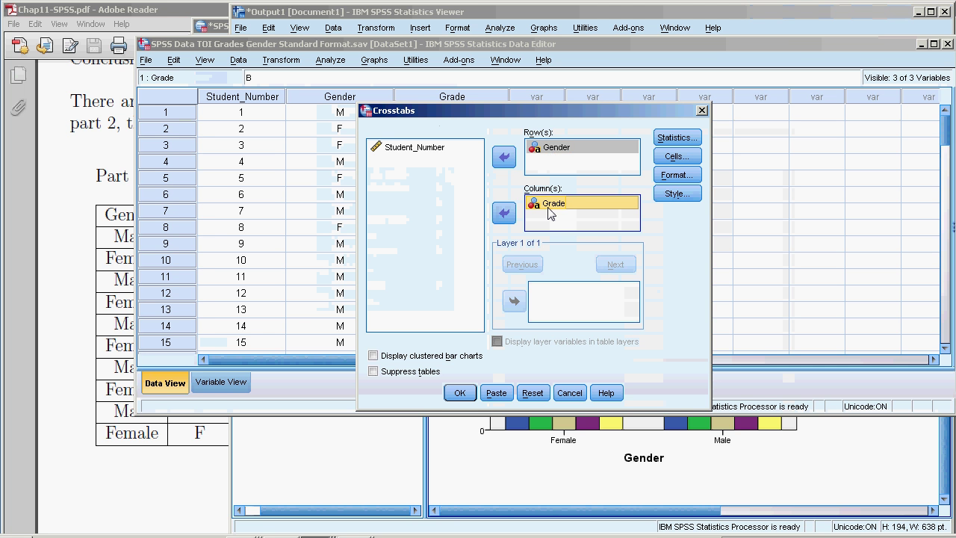
{"action": "left_click", "coordinate": [677, 142]}
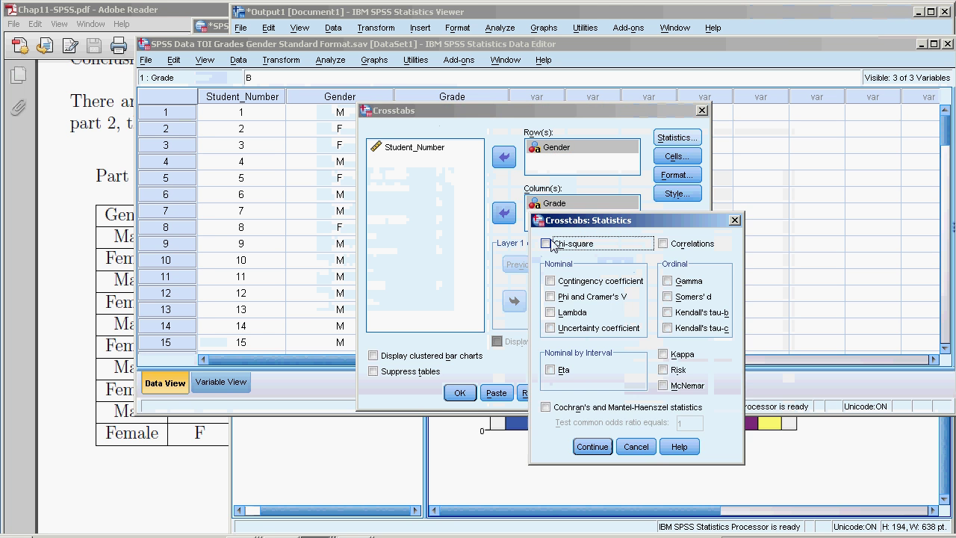
{"action": "left_click", "coordinate": [548, 245]}
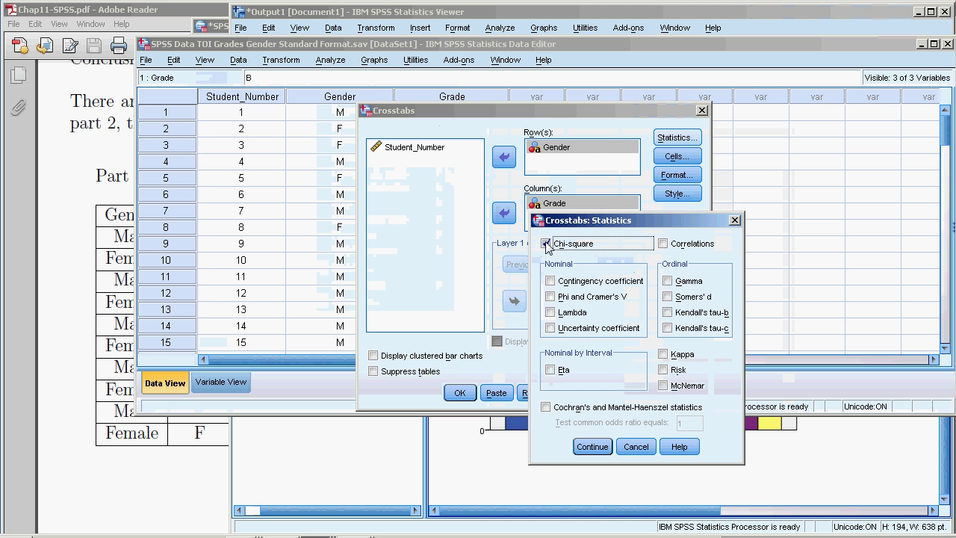
{"action": "left_click", "coordinate": [592, 447]}
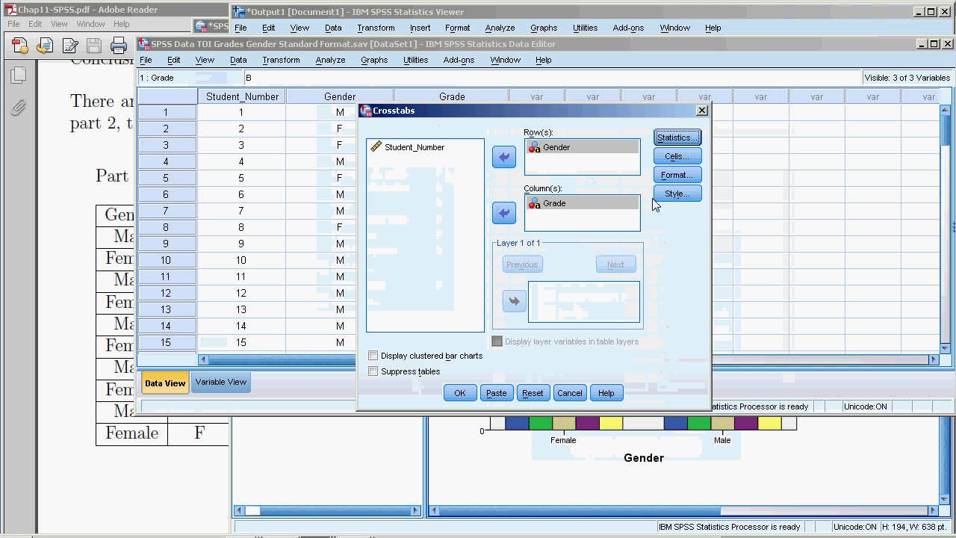
{"action": "left_click", "coordinate": [677, 156]}
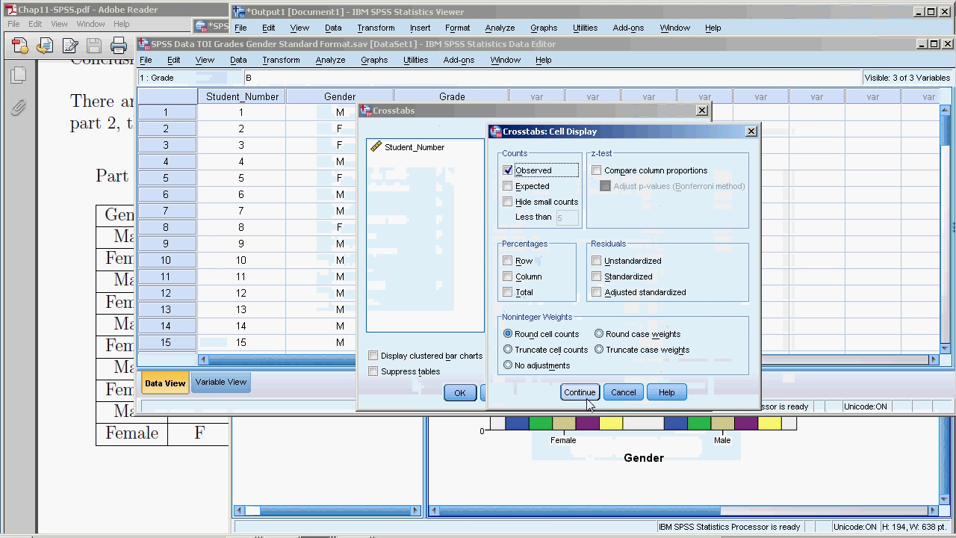
{"action": "left_click", "coordinate": [574, 397]}
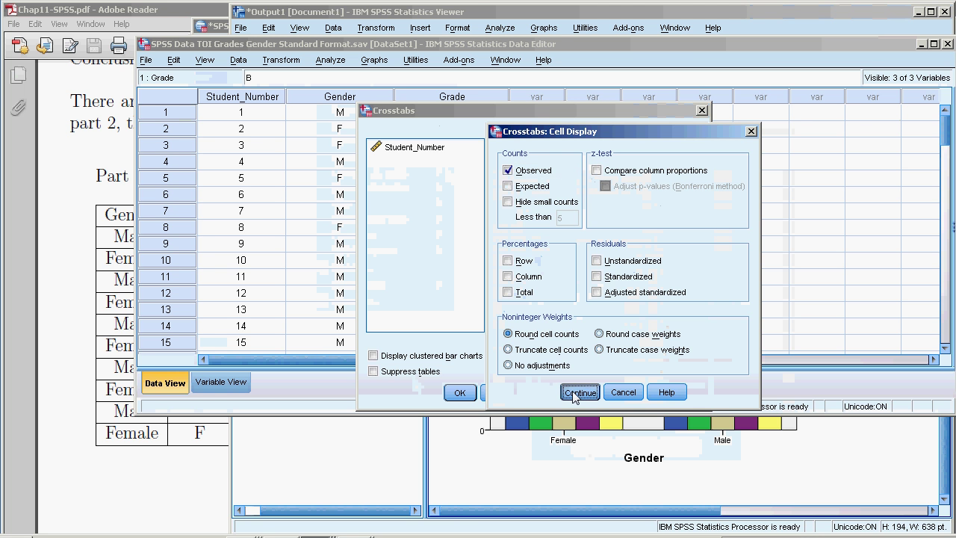
{"action": "left_click", "coordinate": [459, 393]}
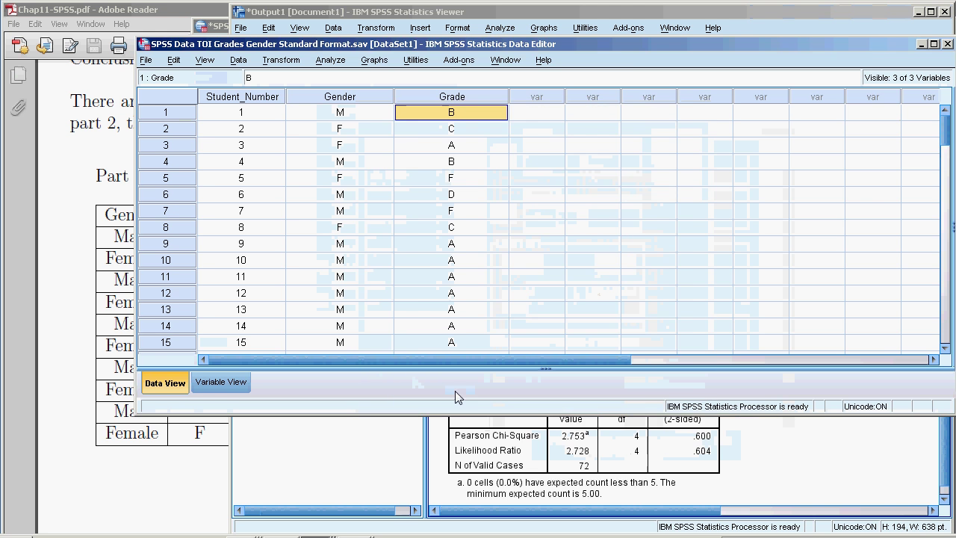
- Inspect the new Gender * Grade Crosstabulation and Chi-Square Tests tables, then switch back to Chap11-SPSS.pdf
{"action": "left_click", "coordinate": [844, 461]}
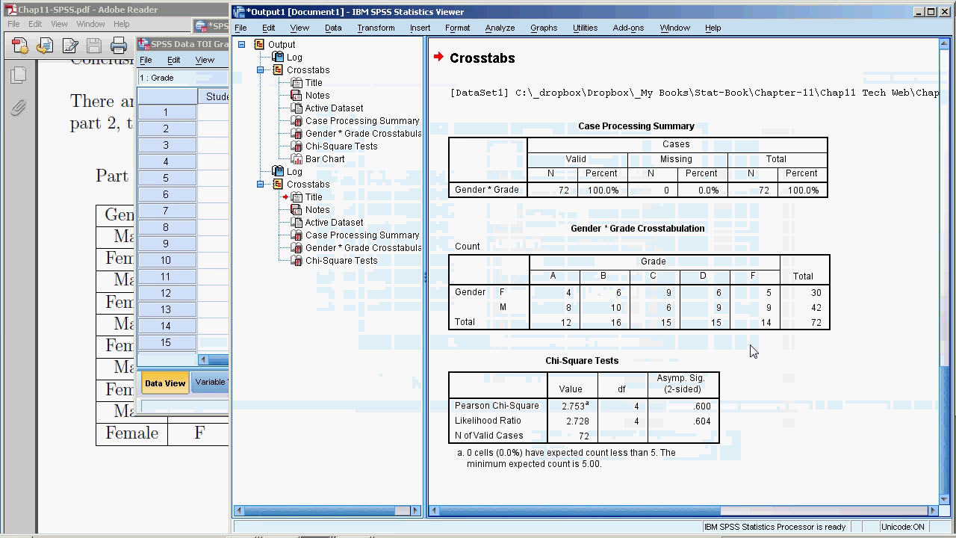
{"action": "left_click", "coordinate": [575, 289]}
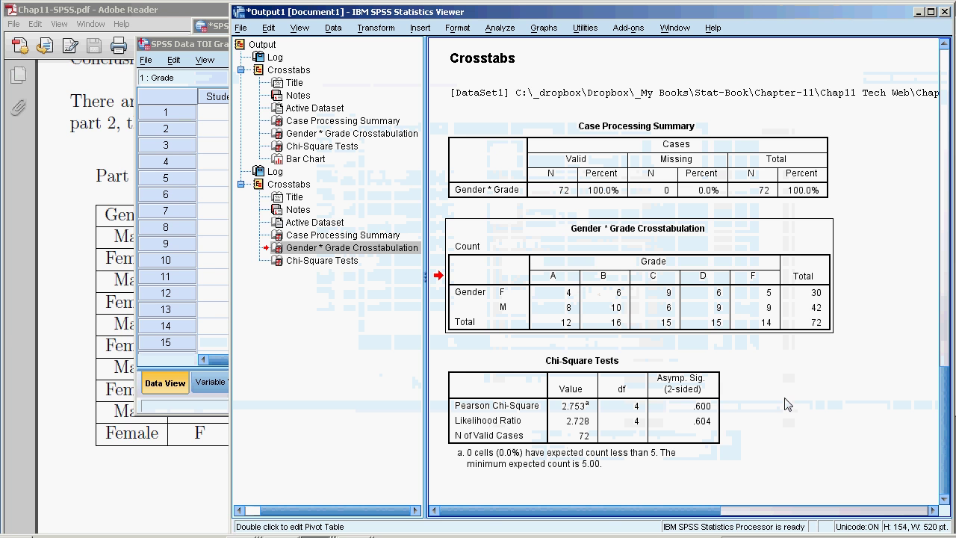
{"action": "left_click", "coordinate": [575, 408]}
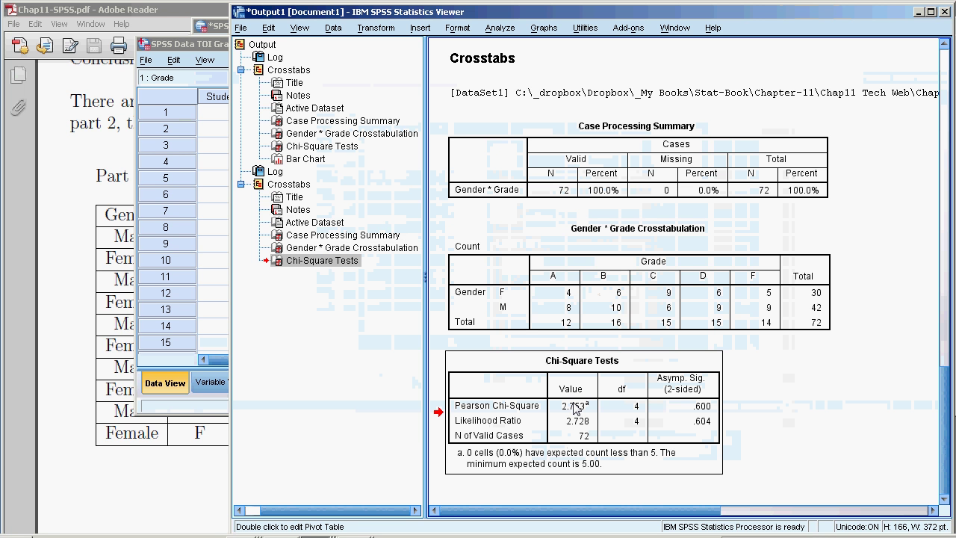
{"action": "double_click", "coordinate": [567, 412]}
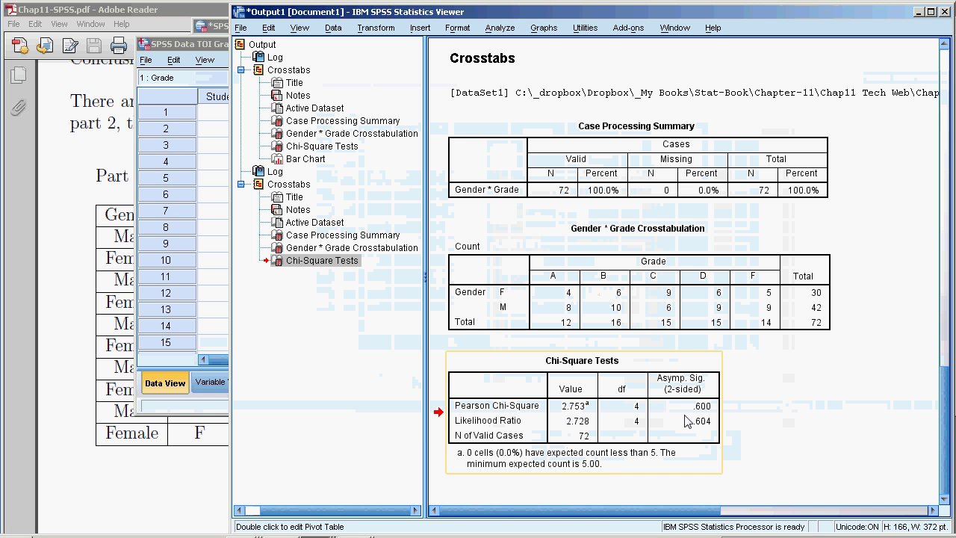
{"action": "left_click", "coordinate": [805, 414]}
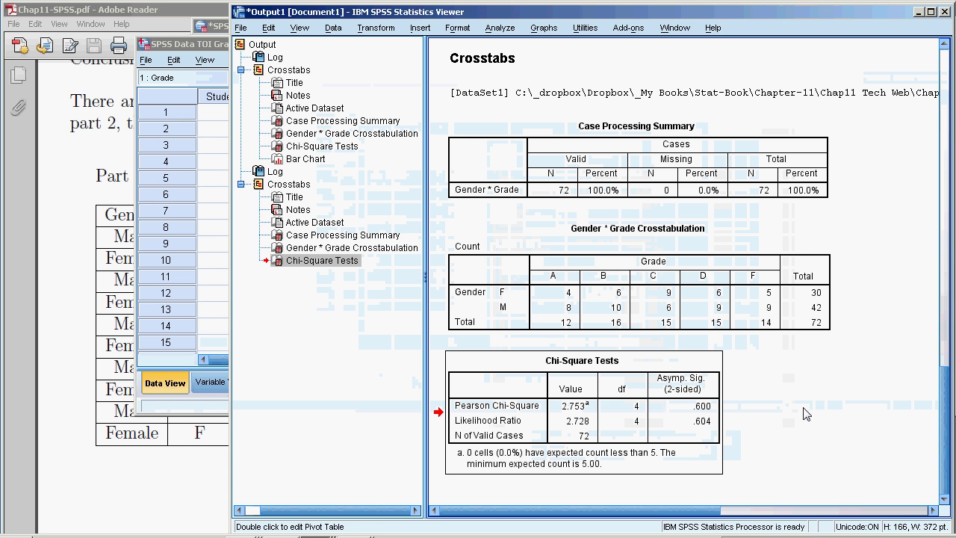
{"action": "double_click", "coordinate": [656, 407]}
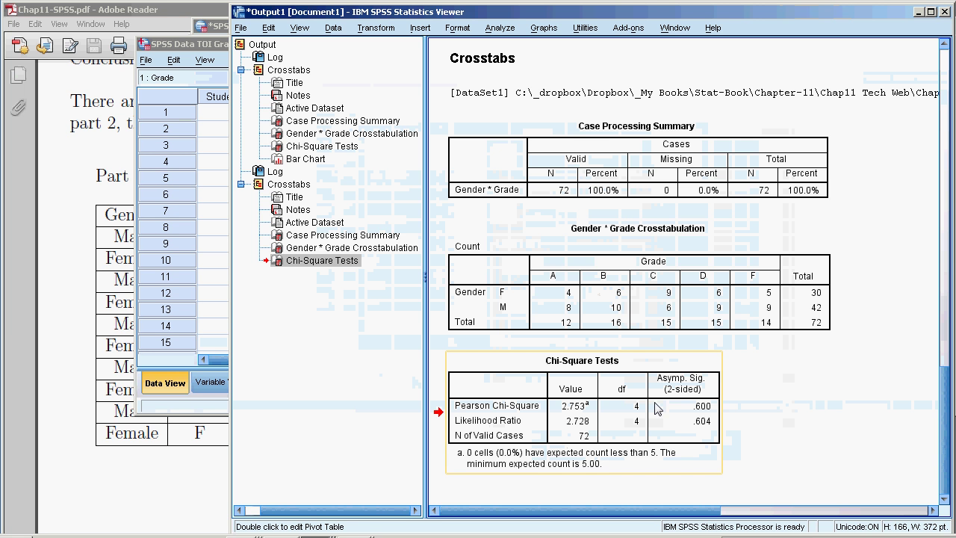
{"action": "left_click", "coordinate": [801, 405]}
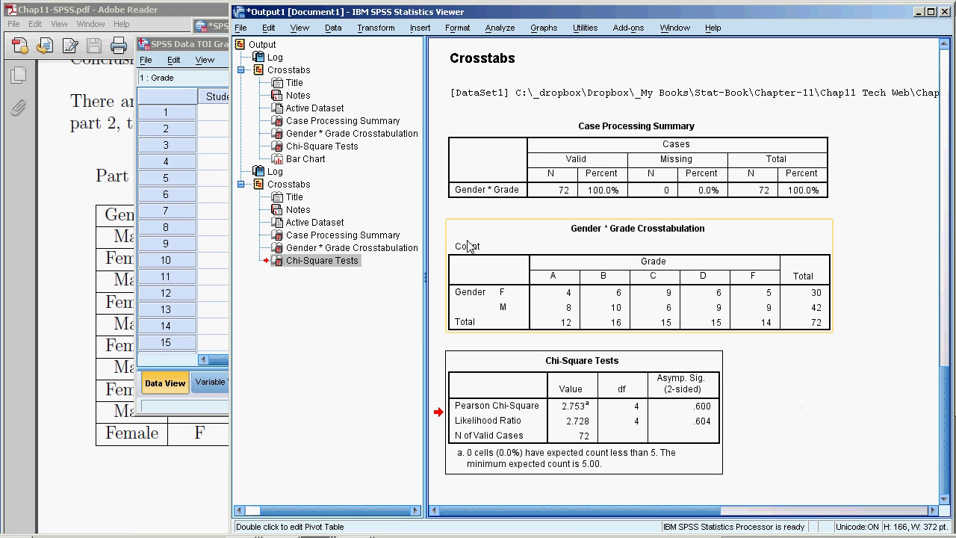
{"action": "left_click", "coordinate": [139, 15]}
- Highlight the sentence that grade and gender are not significantly dependent, then scroll up to Chapter 11.2
{"action": "scroll", "coordinate": [346, 365], "scroll_direction": "up", "scroll_amount": 4}
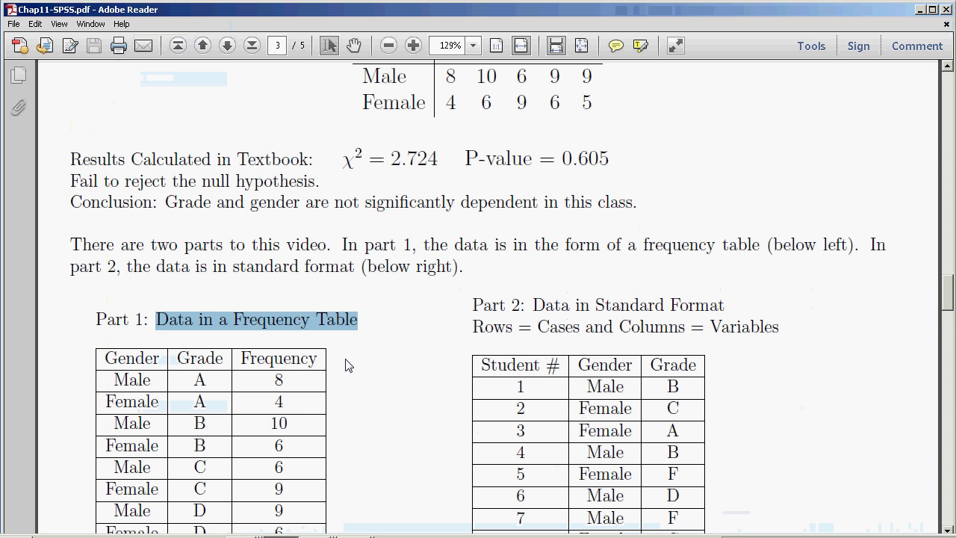
{"action": "left_click_drag", "start_coordinate": [178, 203], "coordinate": [622, 204]}
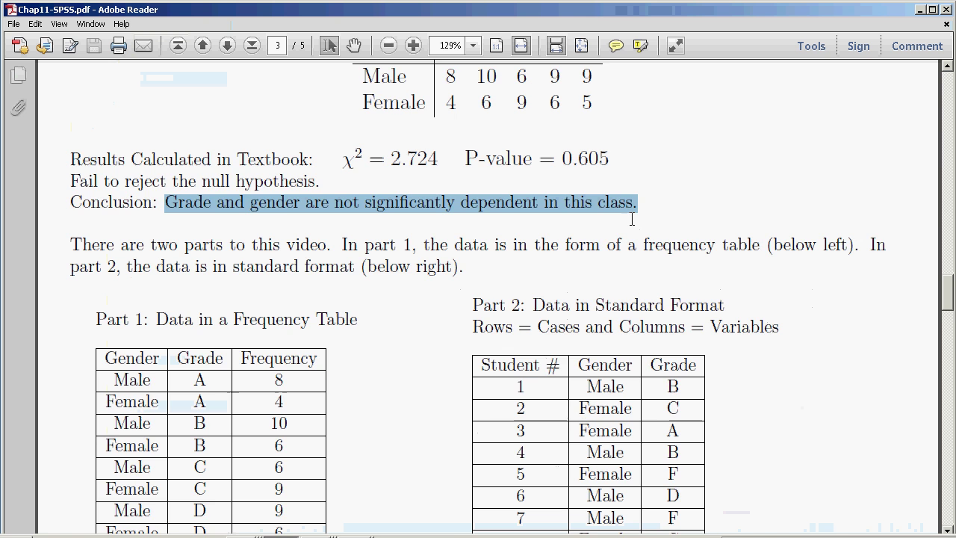
{"action": "scroll", "coordinate": [720, 273], "scroll_direction": "up", "scroll_amount": 2}
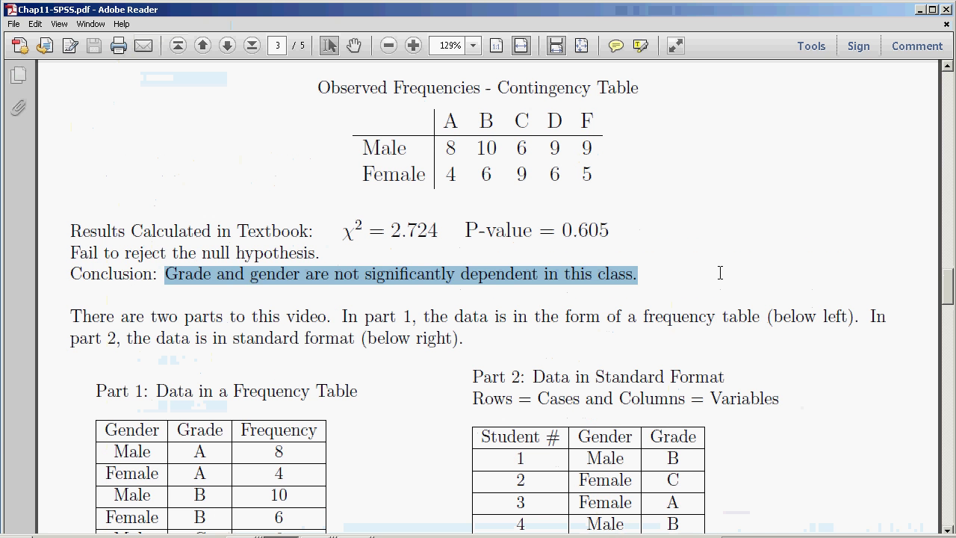
{"action": "scroll", "coordinate": [720, 273], "scroll_direction": "up", "scroll_amount": 5}
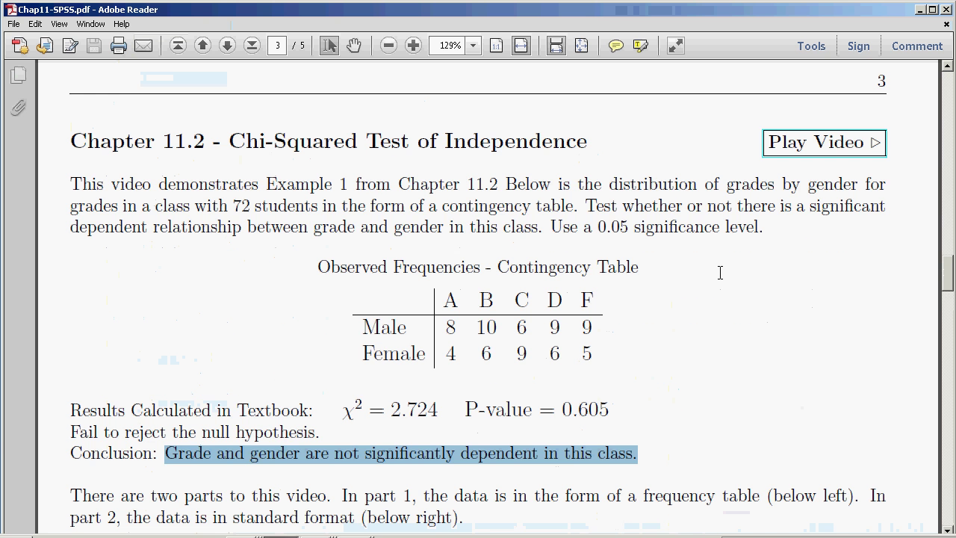
{"action": "scroll", "coordinate": [720, 273], "scroll_direction": "down", "scroll_amount": 1}
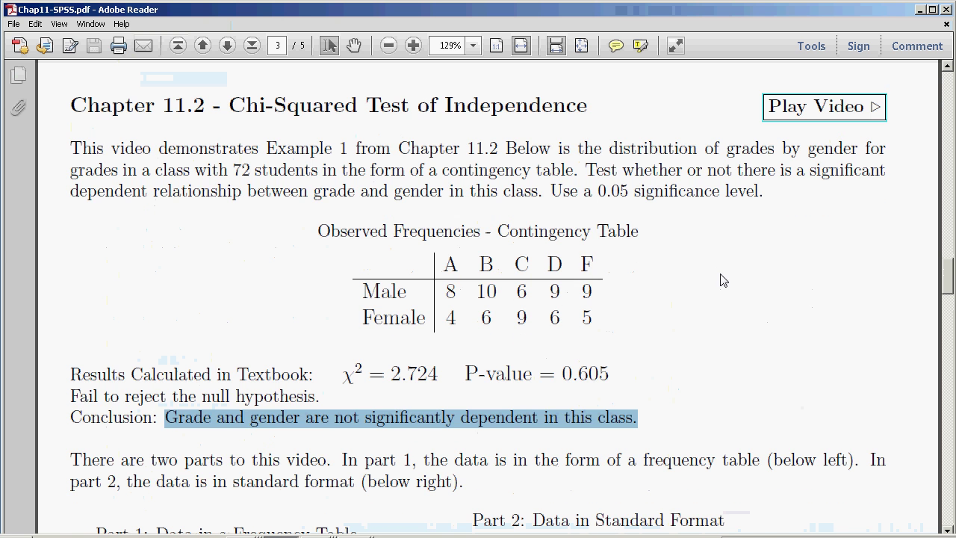